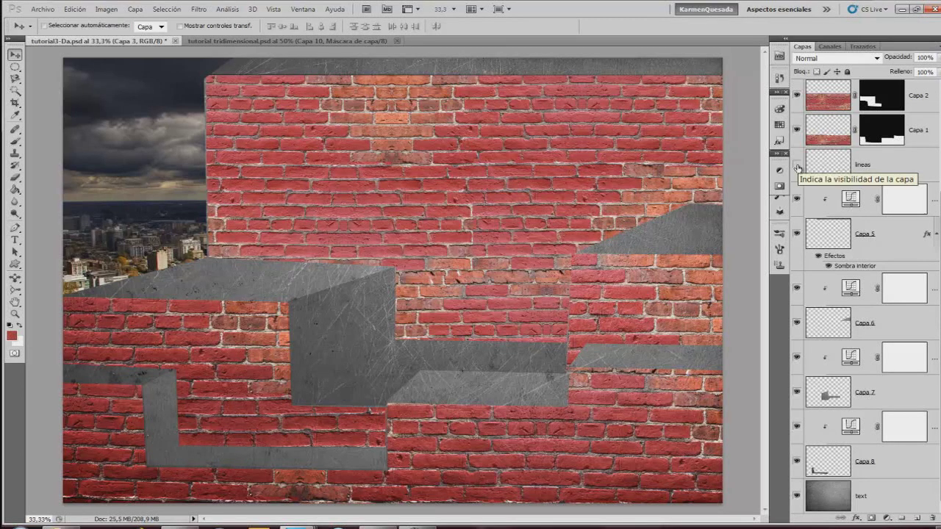
Group all wall layers from Capa 8 to the top into a group named Muros.
left_click(882, 500)
scroll(890, 379, "up", 3)
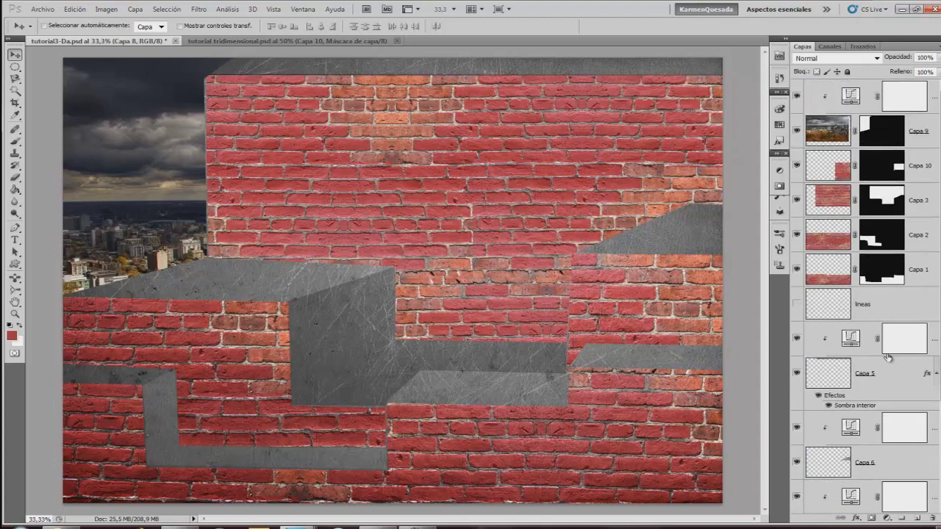
left_click(933, 104, "shift")
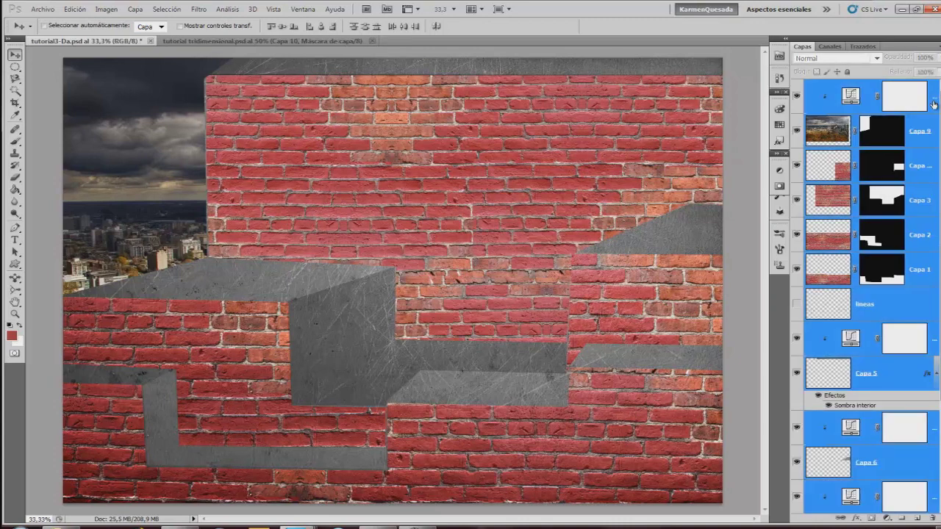
key("ctrl+g")
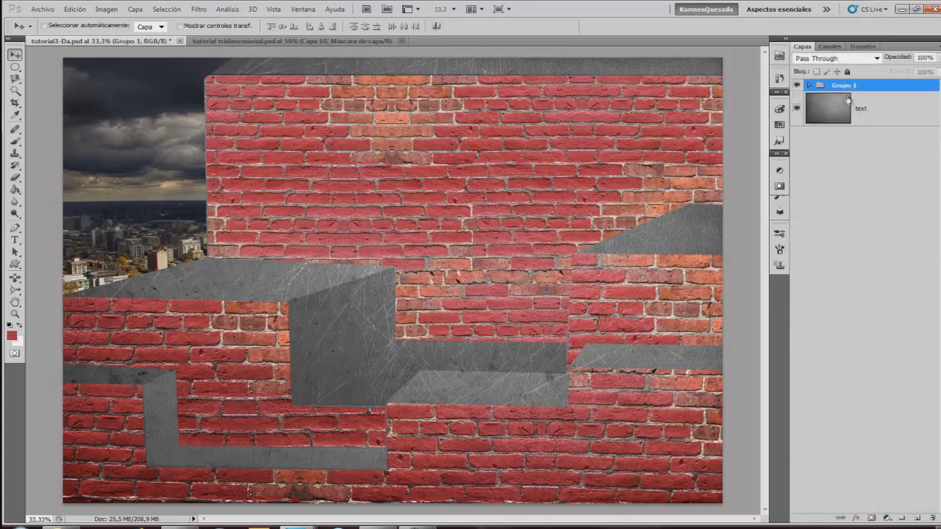
double_click(844, 86)
type("Muros")
key("Return")
Open the pin-up image PG010.JPG.
key("alt+a")
key("Down")
key("Return")
double_click(520, 287)
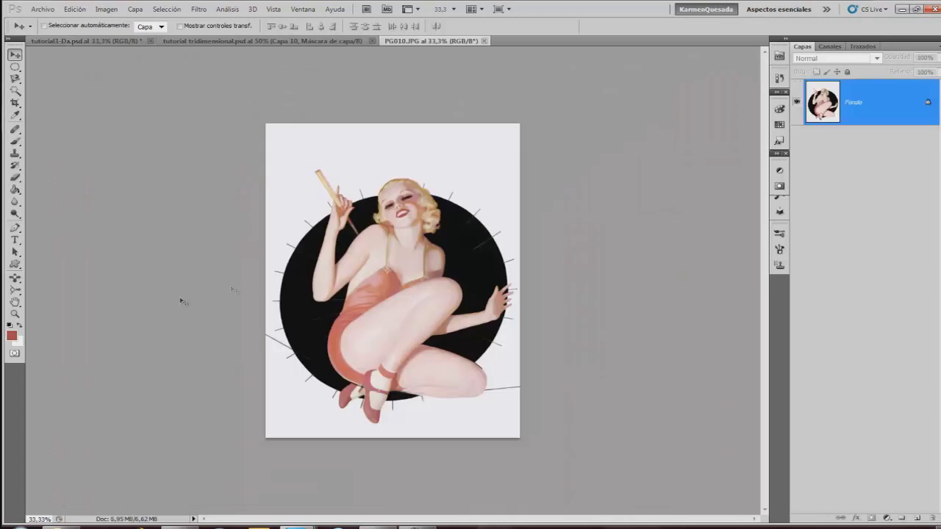
Erase the white background above and below the pin-up with the Magic Eraser.
left_click(15, 177)
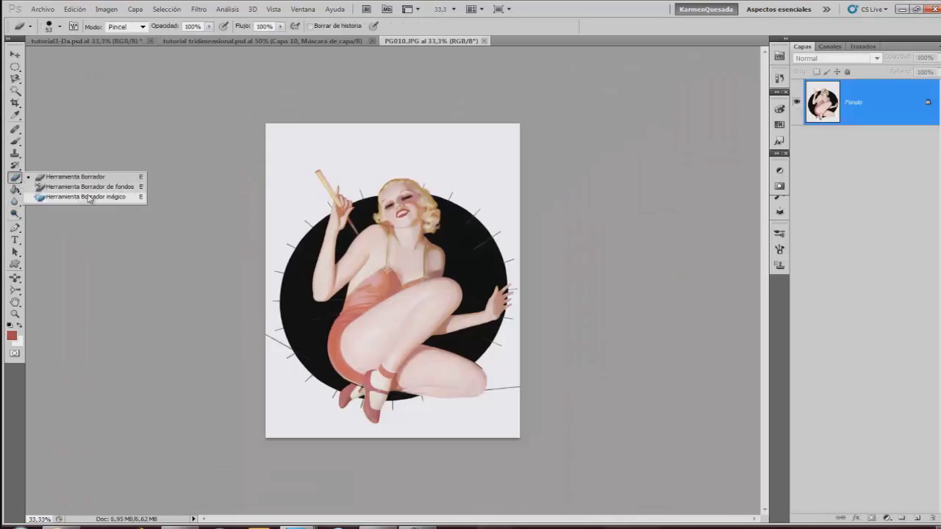
left_click(75, 197)
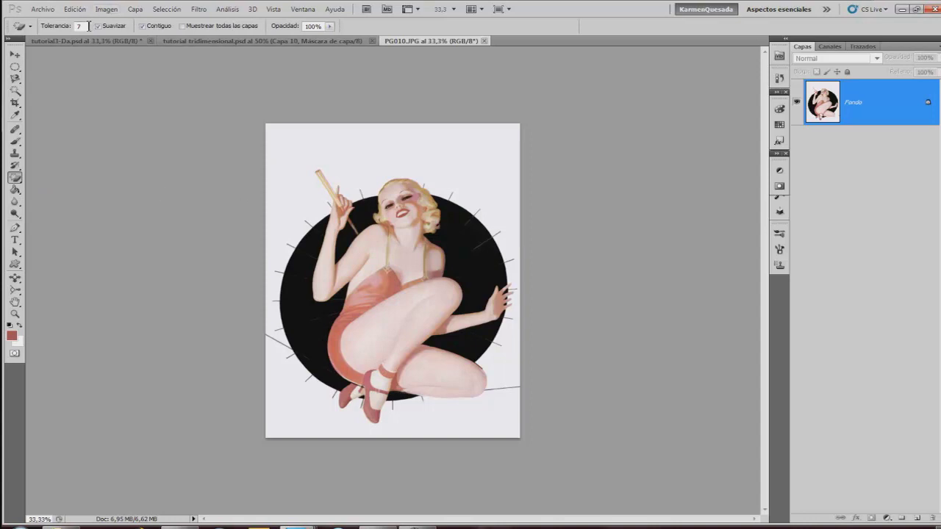
left_click(295, 136)
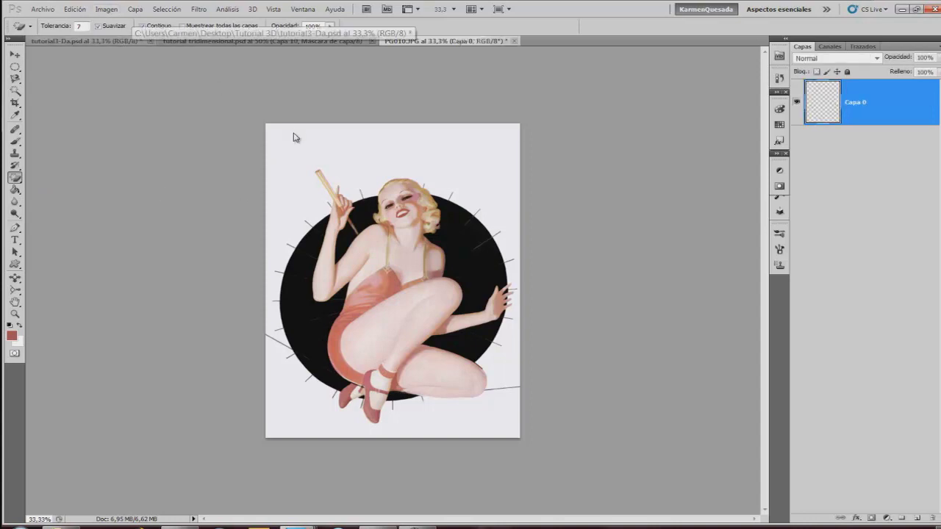
left_click(328, 426)
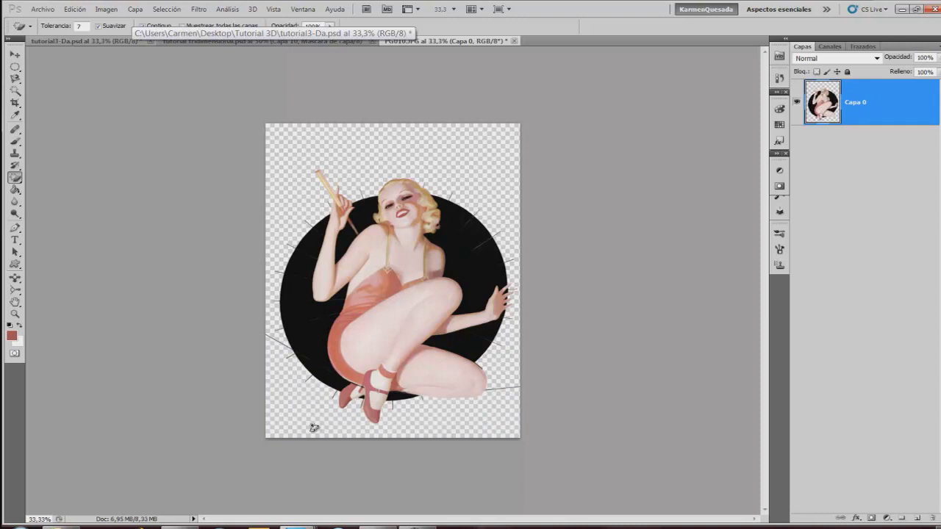
Erase the stray black ray beside the knee and close tutorial tridimensional.psd.
right_click(15, 178)
left_click(73, 178)
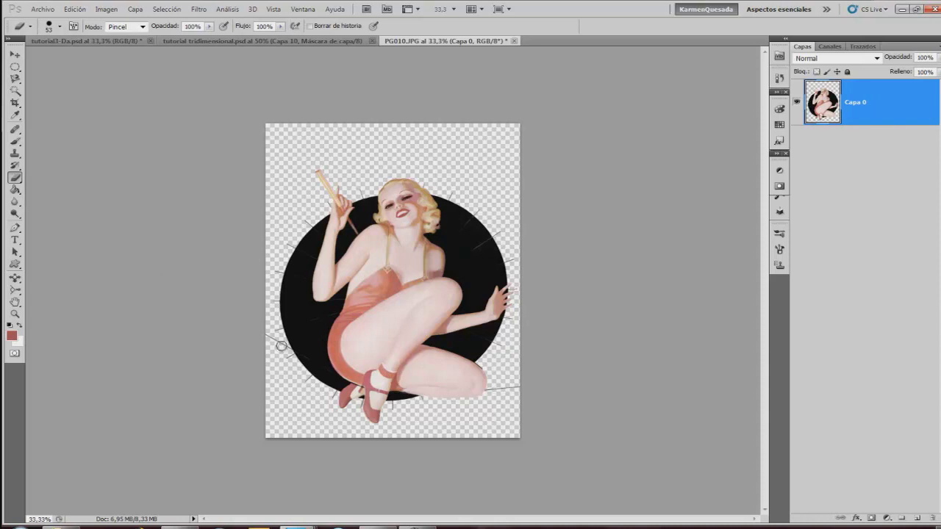
left_click_drag(491, 391, 533, 388)
left_click(371, 41)
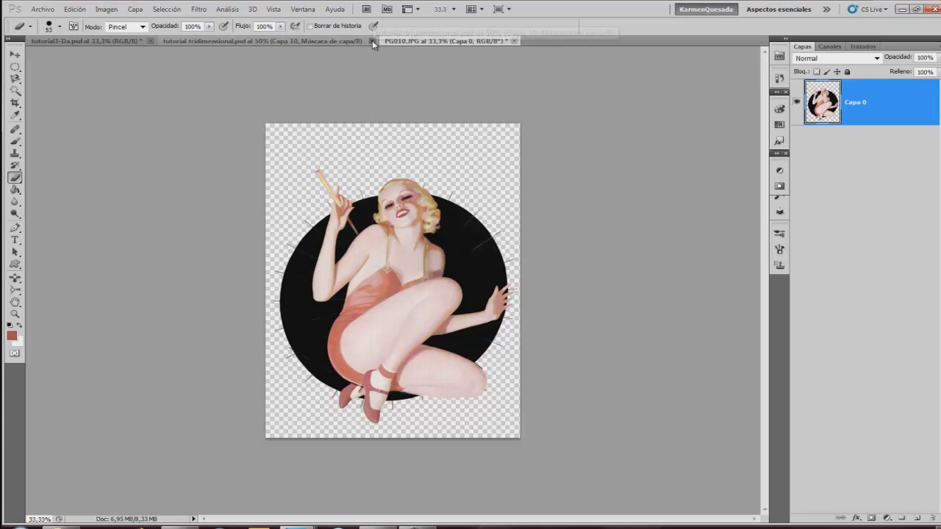
Drag the pin-up layer into tutorial3-Da and position it on the right brick wall.
left_click(472, 9)
left_click(477, 47)
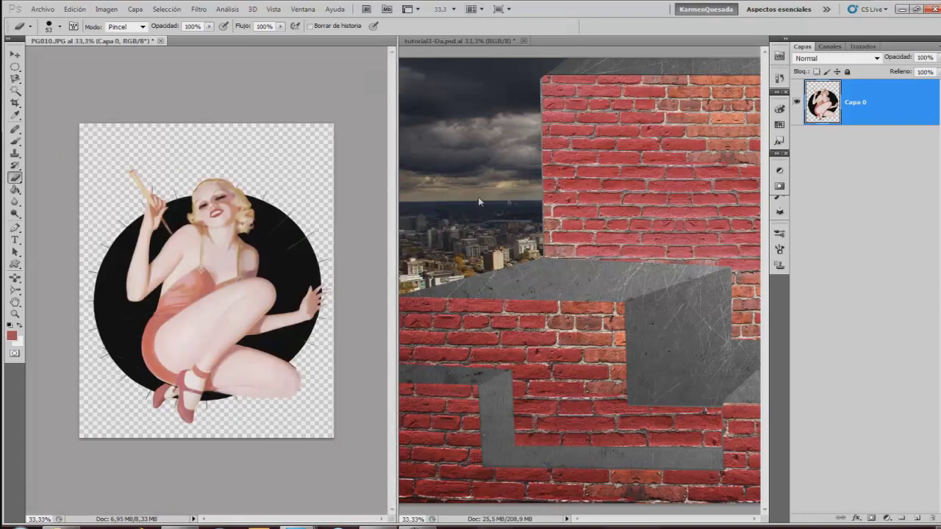
mouse_move(822, 103)
left_mouse_down()
mouse_move(698, 178)
mouse_move(630, 184)
left_mouse_up()
left_click(473, 9)
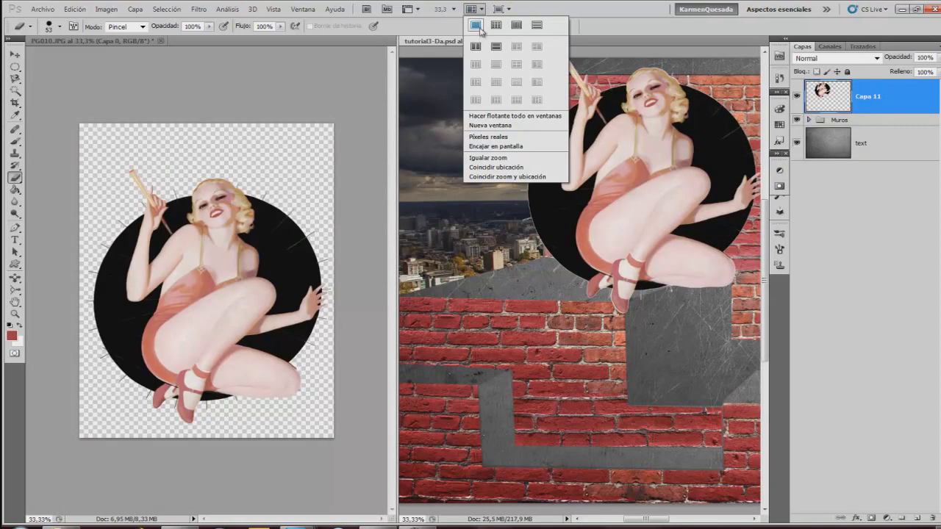
left_click(475, 25)
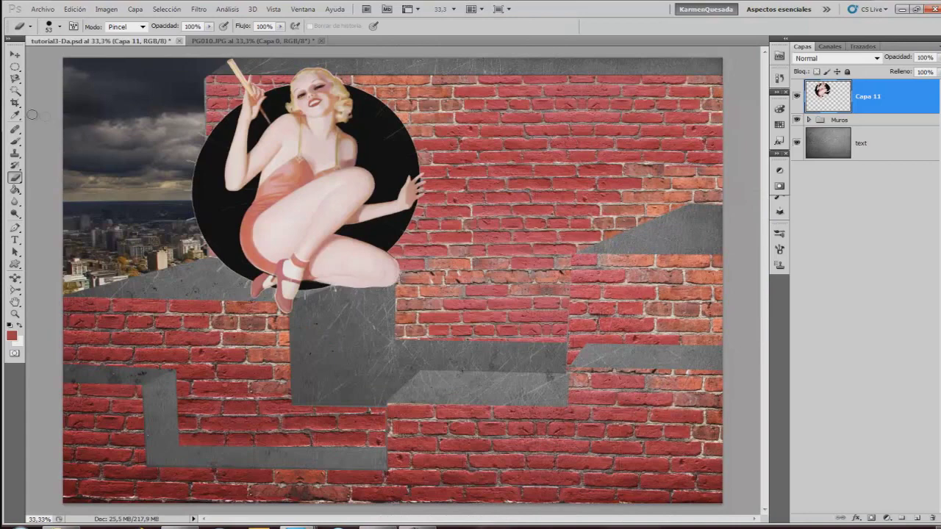
left_click(15, 54)
left_click_drag(263, 126, 447, 148)
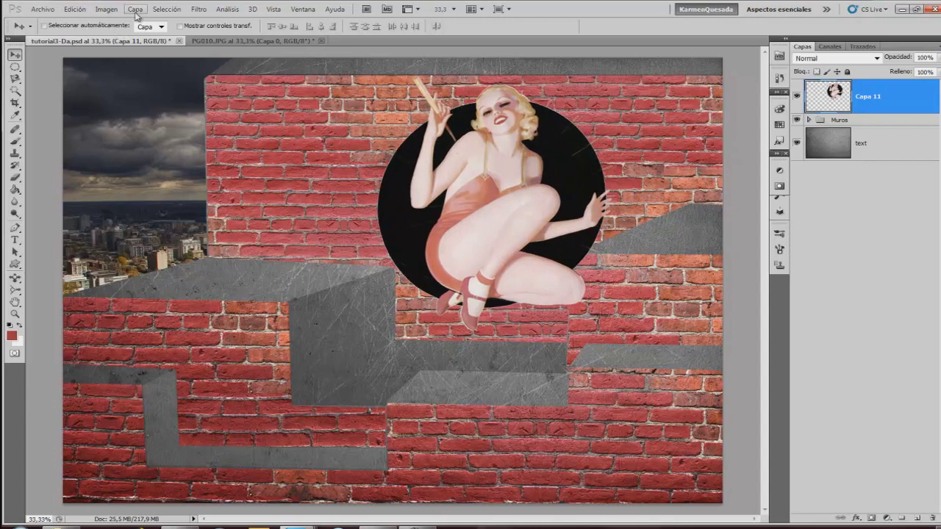
Defringe Capa 11's edges with a 1-pixel halo removal.
left_click(135, 9)
mouse_move(161, 475)
left_click(323, 487)
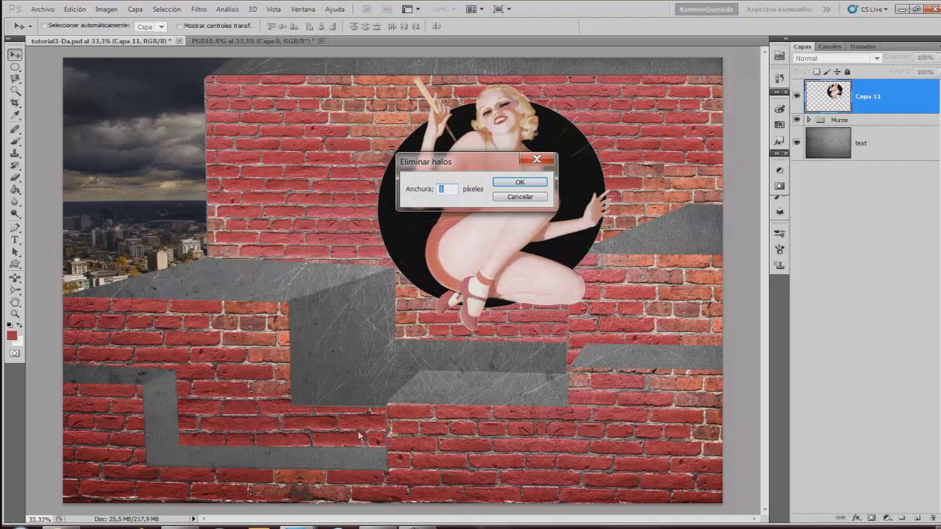
left_click(515, 184)
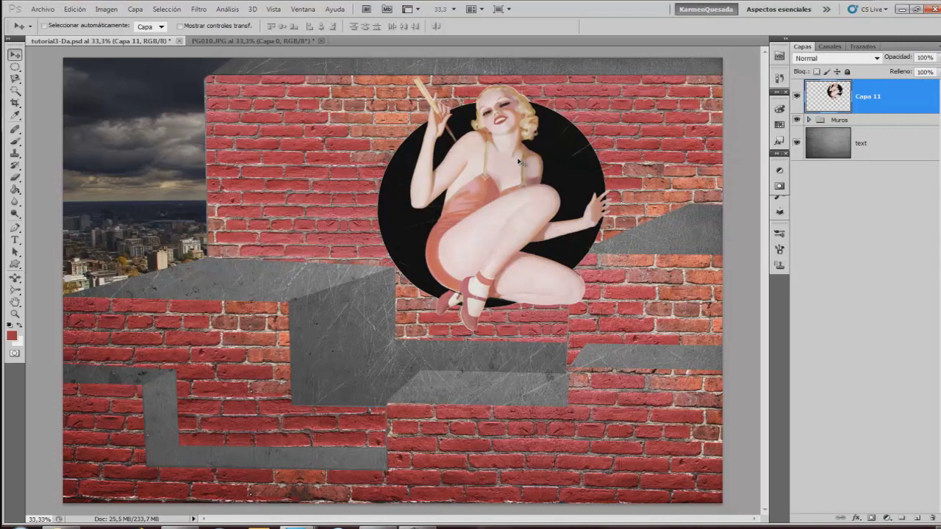
Scale the pin-up and its black circle to 82% and nudge it slightly lower.
key("ctrl+t")
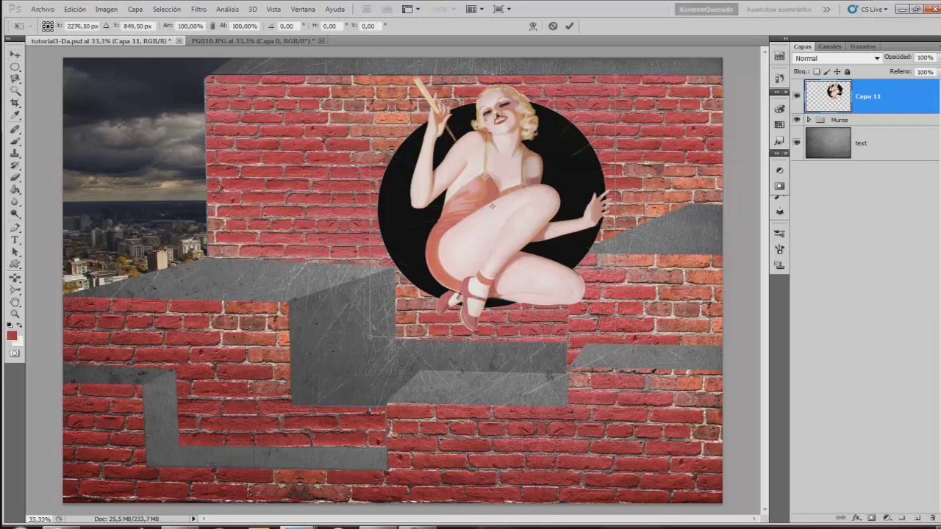
mouse_move(620, 71)
left_mouse_down()
mouse_move(497, 190)
mouse_move(479, 171)
left_mouse_up()
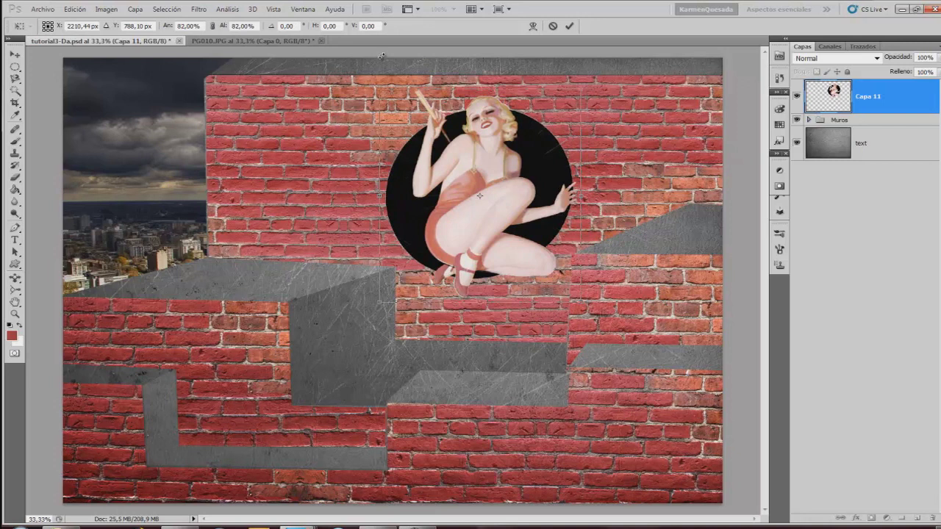
left_click(568, 25)
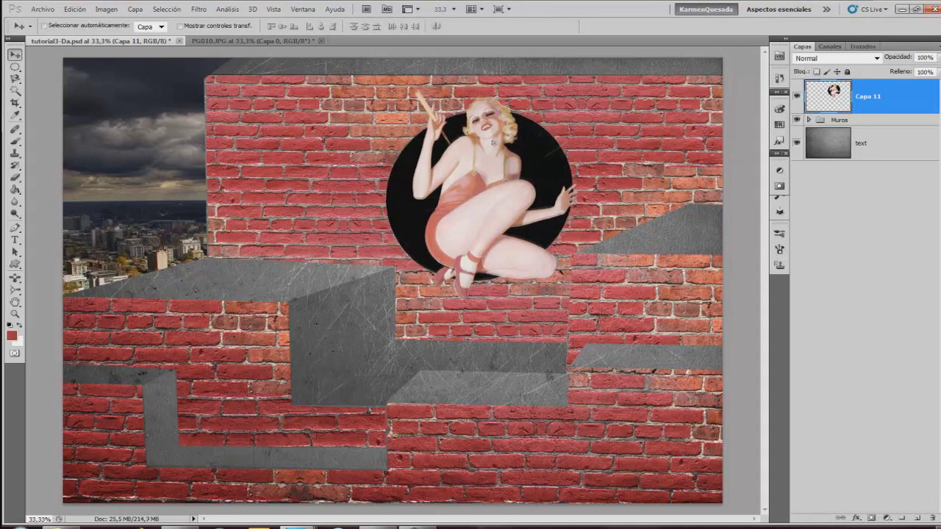
left_click_drag(489, 135, 493, 143)
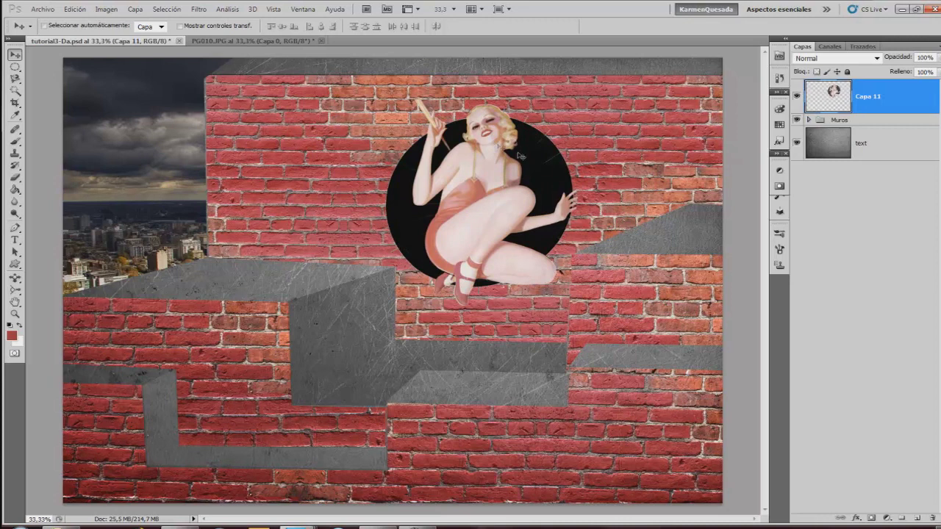
left_click(14, 177)
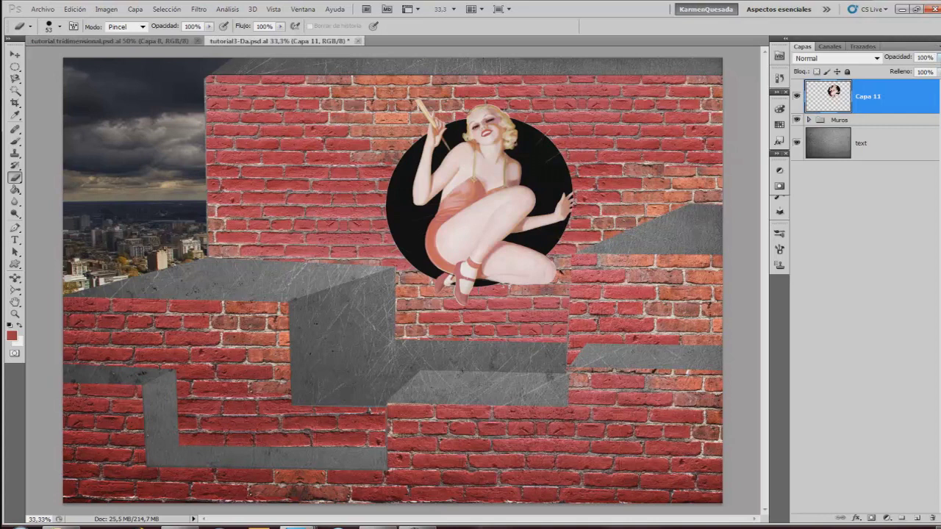
Give Capa 11 Luz fuerte blending at 88% opacity and open its Blending Options.
left_click(938, 57)
left_click(927, 57)
left_click_drag(890, 58, 886, 58)
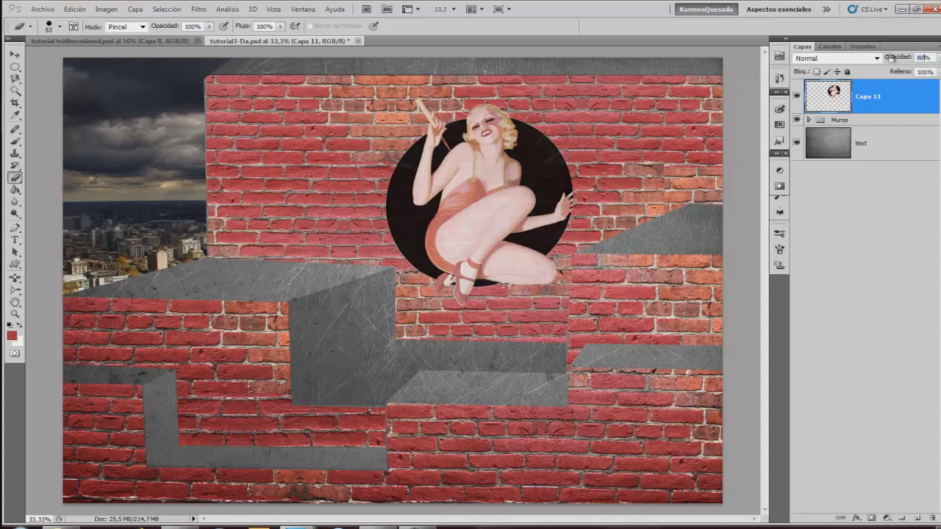
left_click(871, 58)
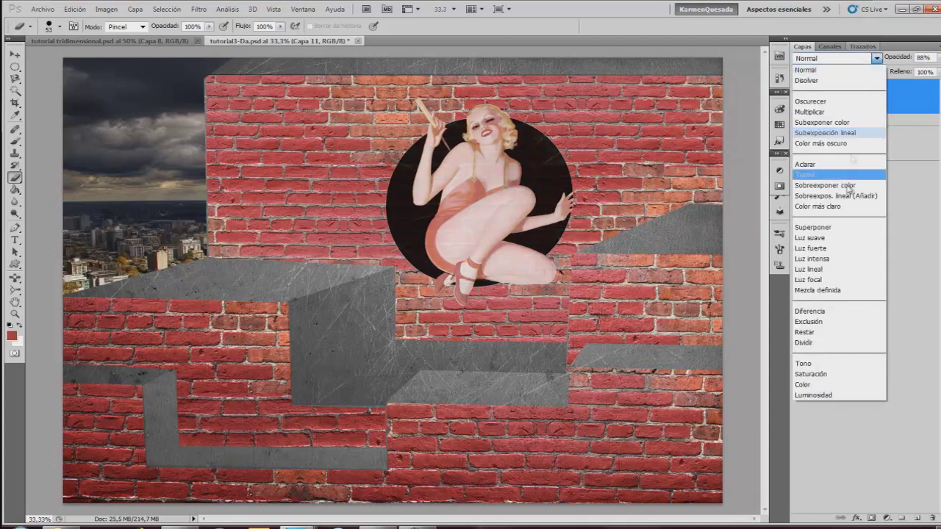
left_click(836, 249)
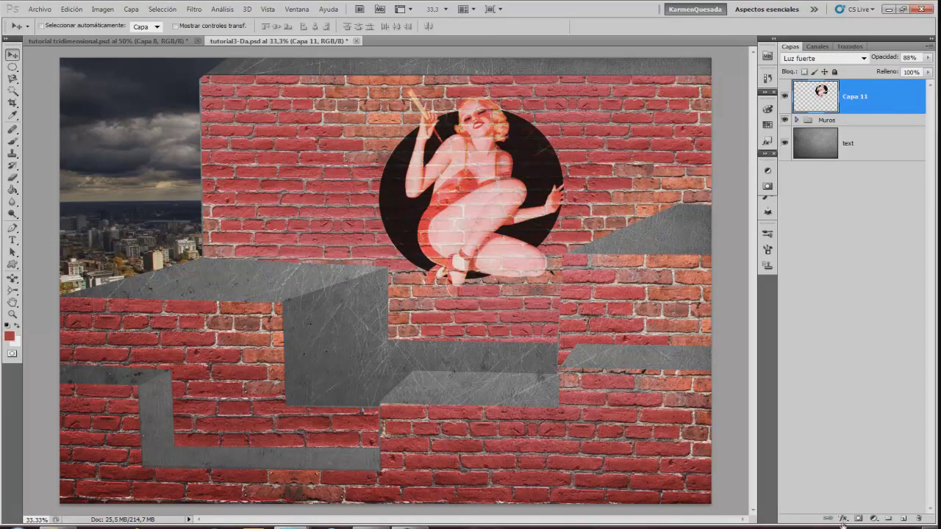
left_click(843, 521)
left_click(807, 381)
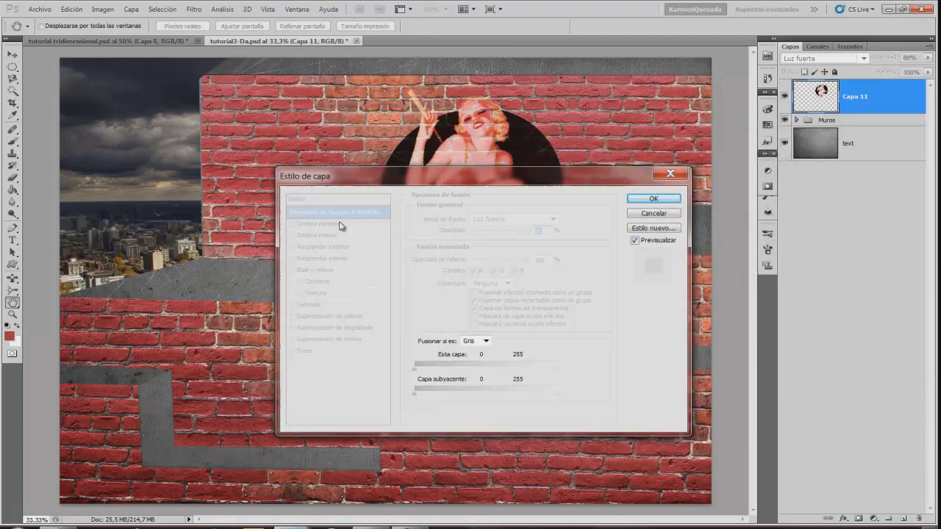
Enable drop shadow, inner shadow and outer glow effects on the pin-up layer.
left_click(341, 225)
mouse_move(478, 184)
left_mouse_down()
mouse_move(650, 251)
mouse_move(664, 226)
left_mouse_up()
left_click(491, 277)
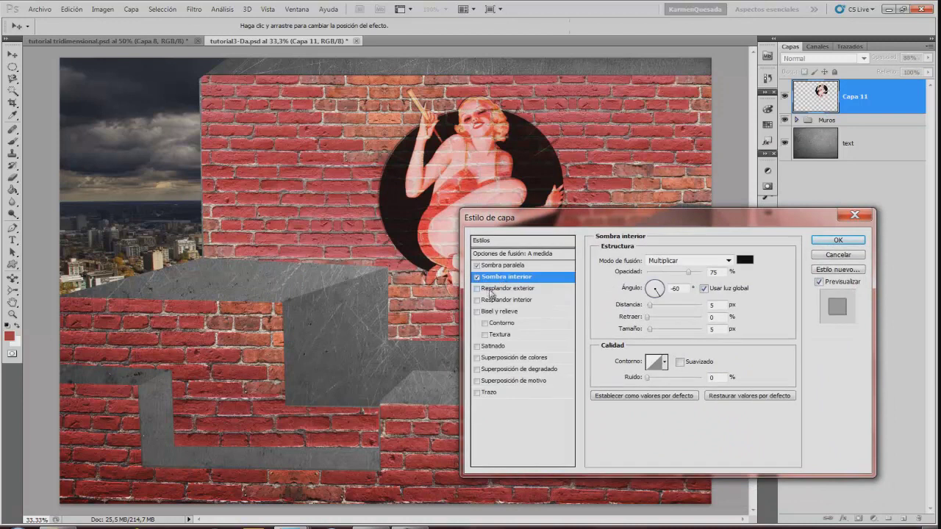
left_click(546, 289)
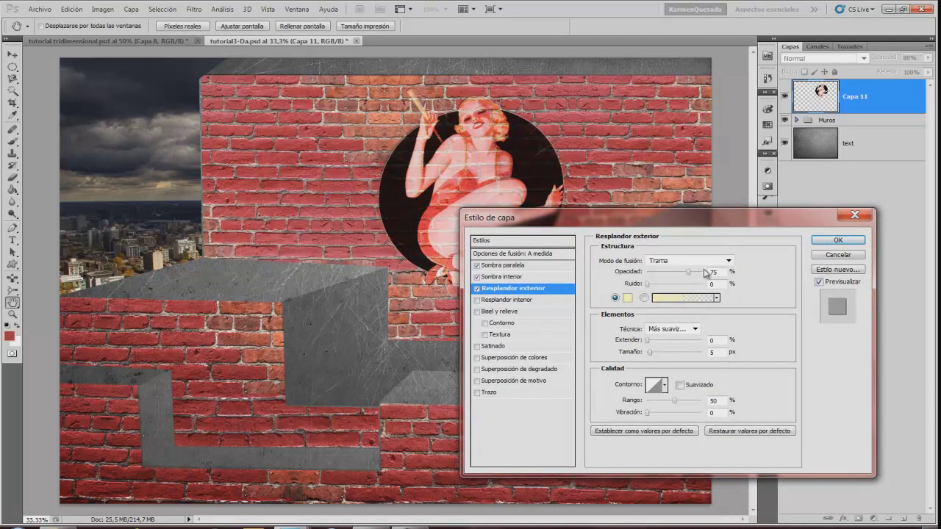
Set the outer glow to Superponer blending at 33% opacity.
left_click(728, 260)
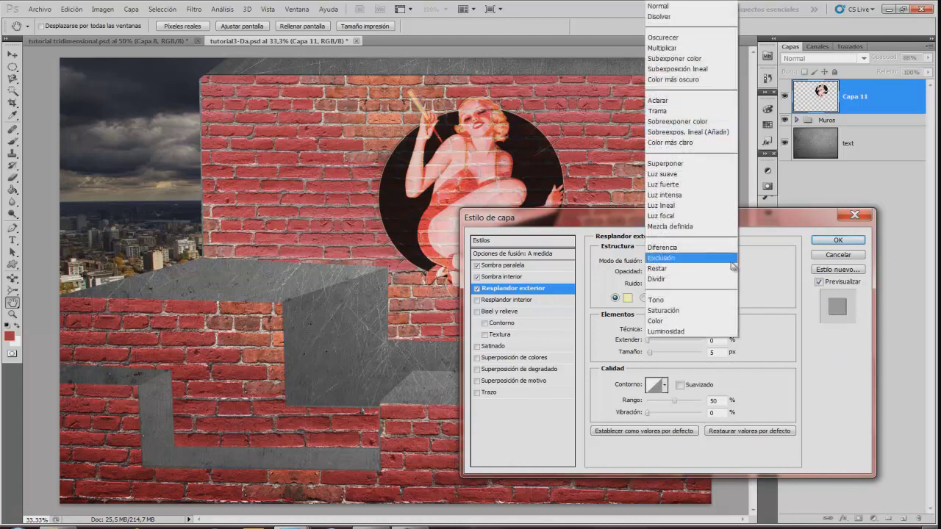
left_click(686, 165)
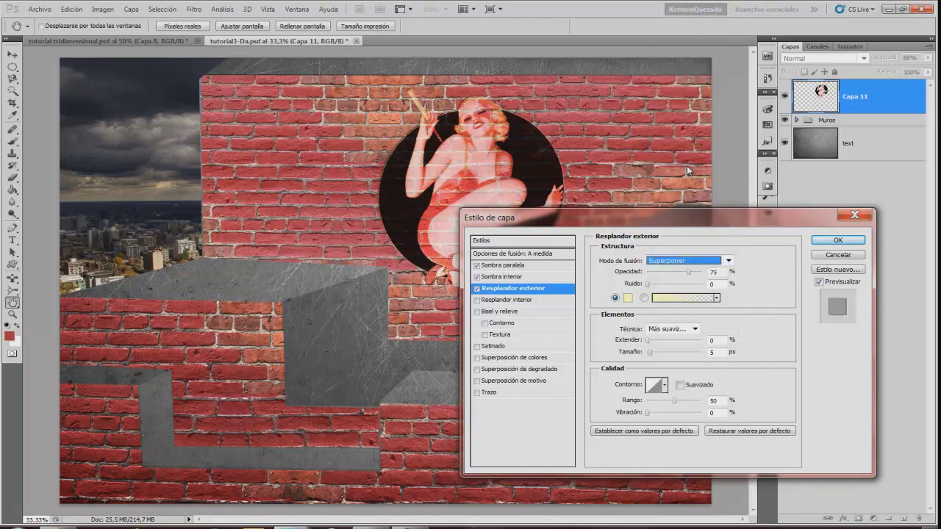
left_click(717, 272)
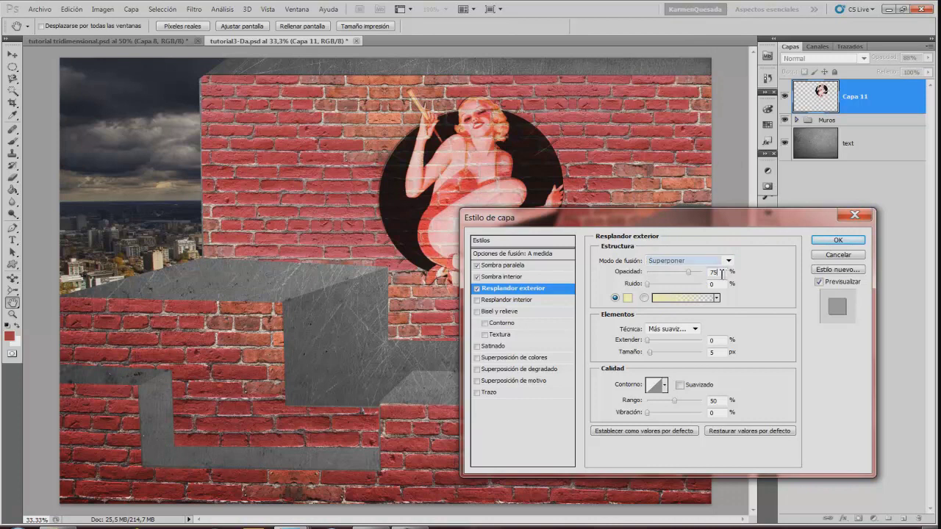
type("33")
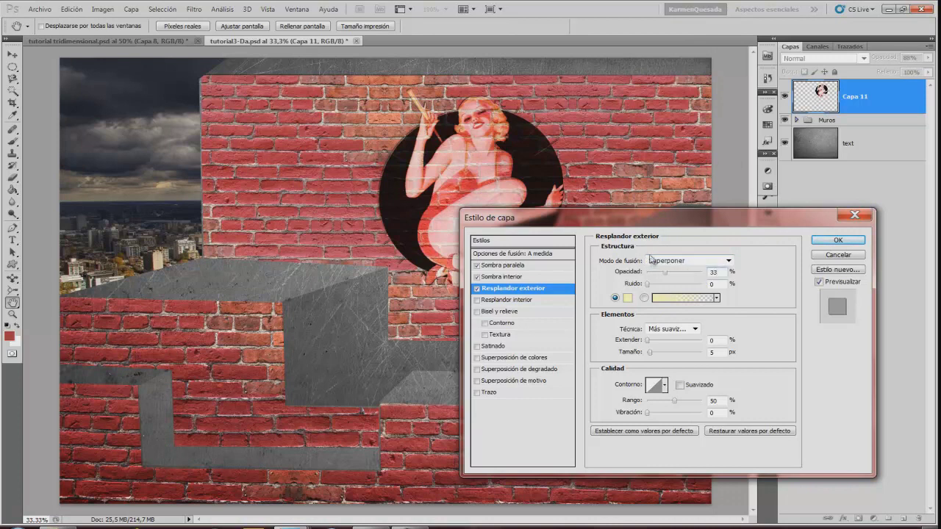
Make the outer glow magenta c21dd5 with spread 100 and size 38.
left_click(627, 297)
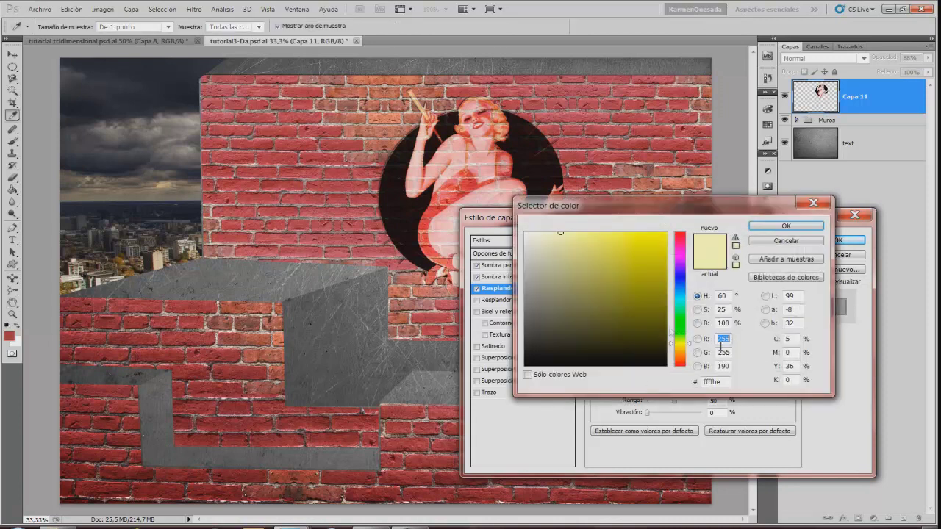
type("0")
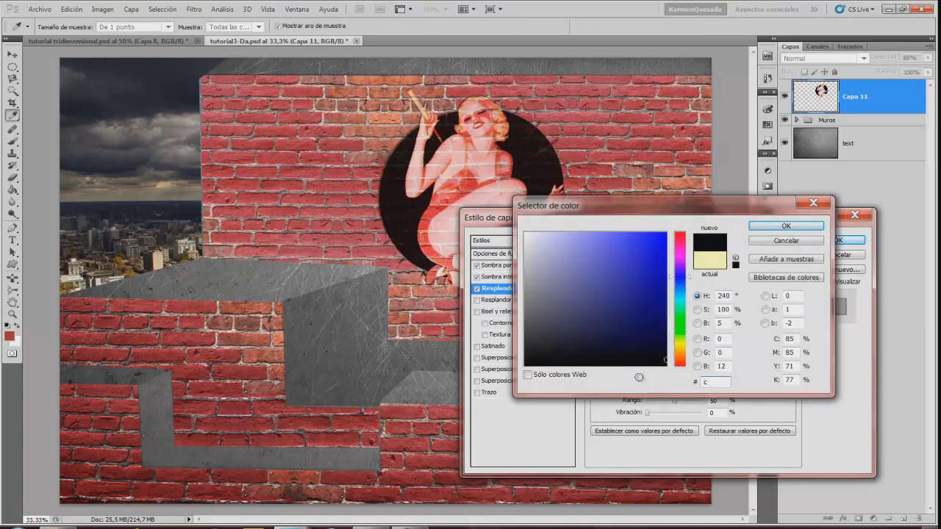
type("21")
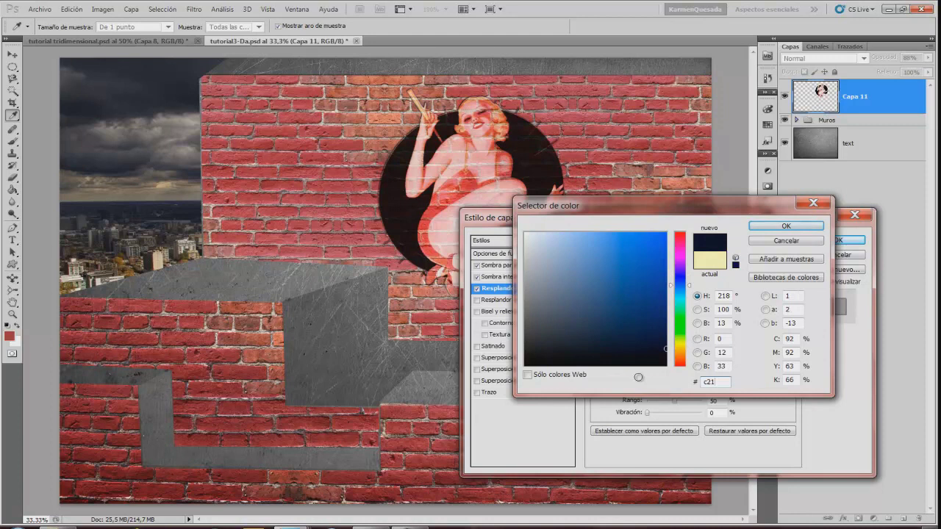
type("dd5")
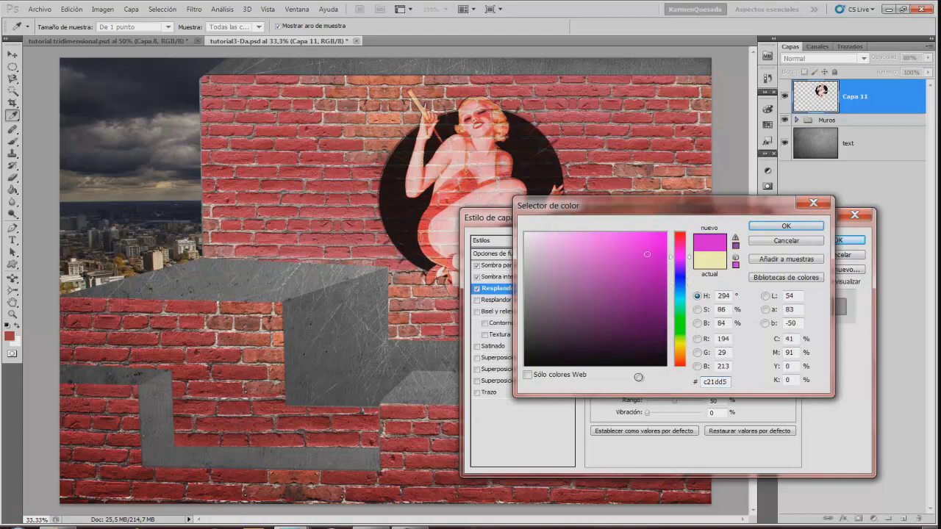
left_click(785, 226)
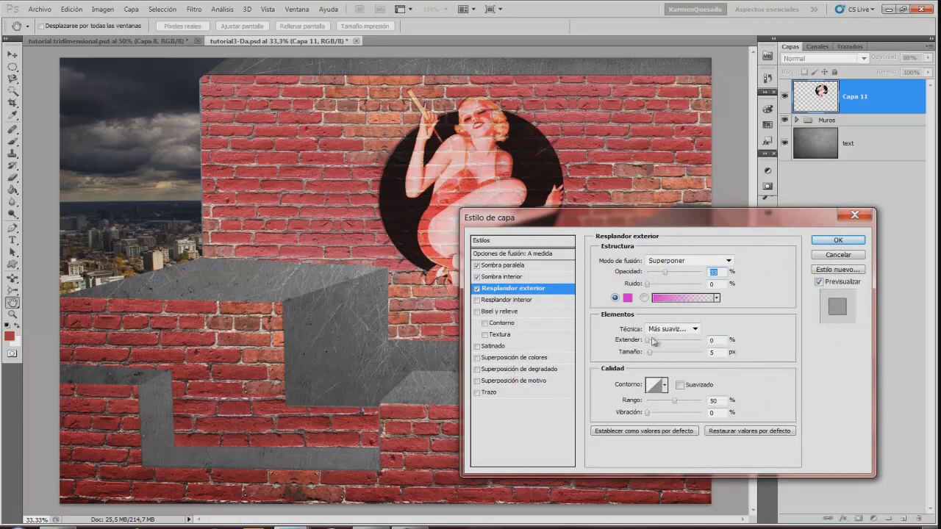
left_click_drag(647, 340, 720, 352)
double_click(721, 355)
type("38")
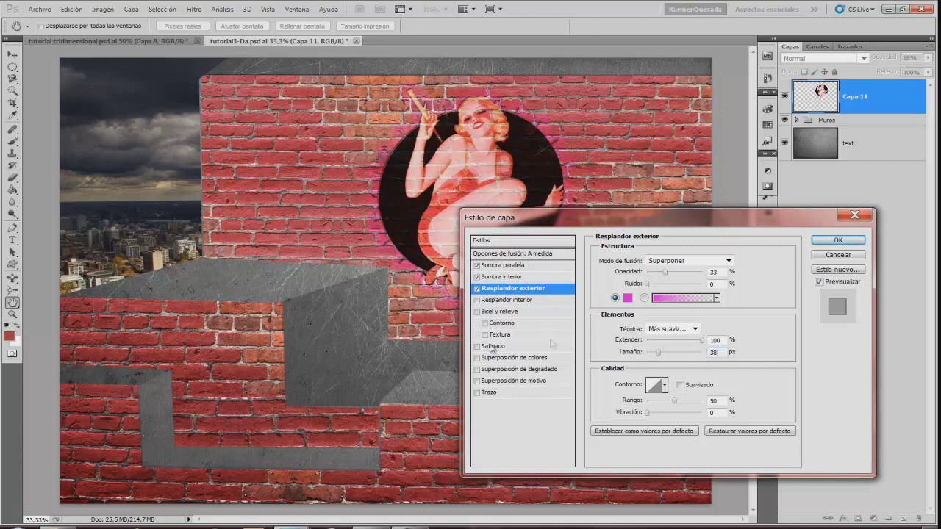
Add an inner glow in dark grey 5f5f5f with size 10.
left_click(511, 302)
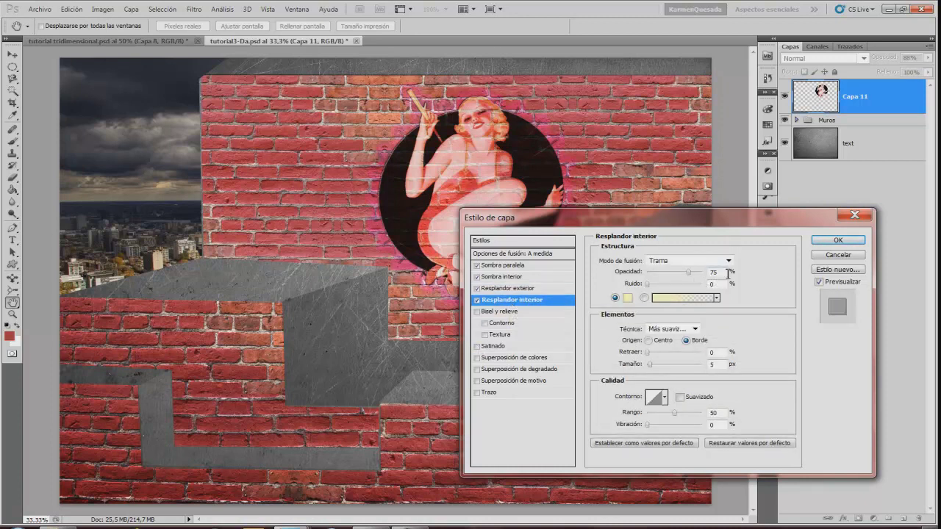
left_click(717, 272)
left_click(627, 297)
left_click(726, 383)
type("5f5")
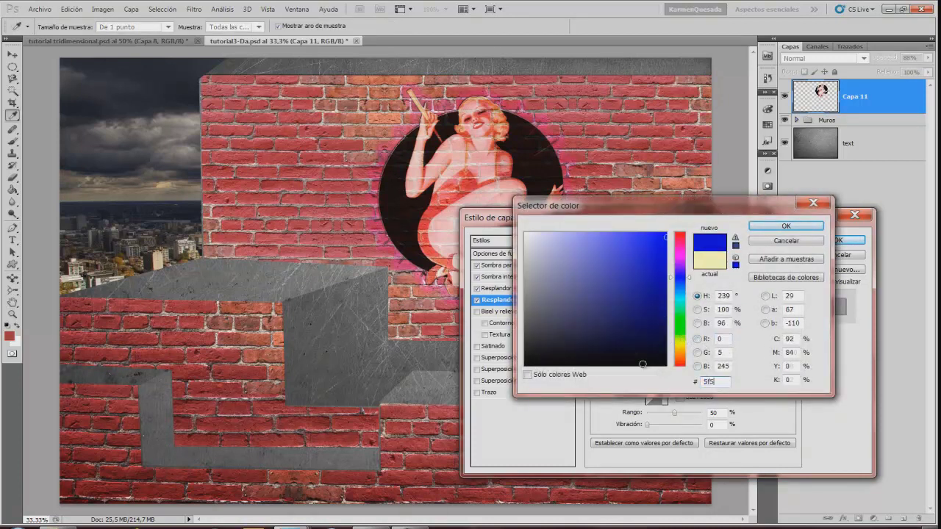
type("f5f")
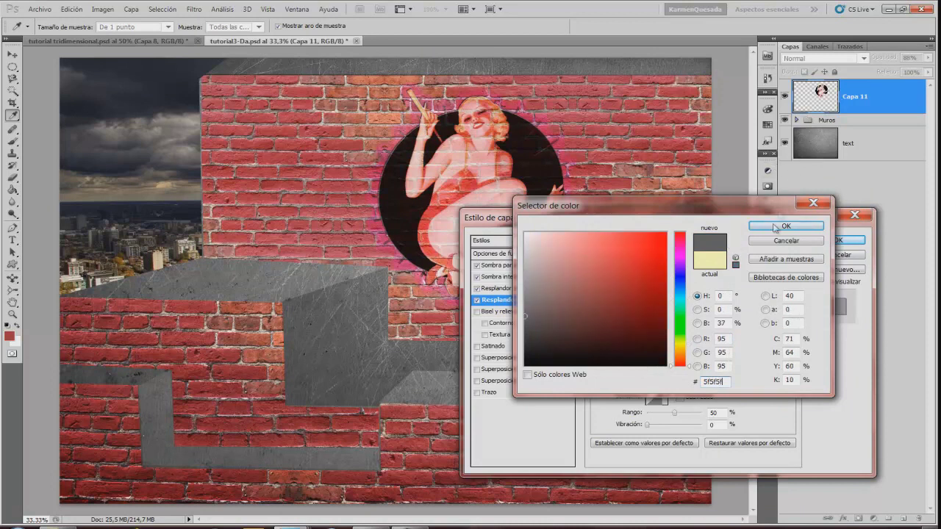
left_click(779, 227)
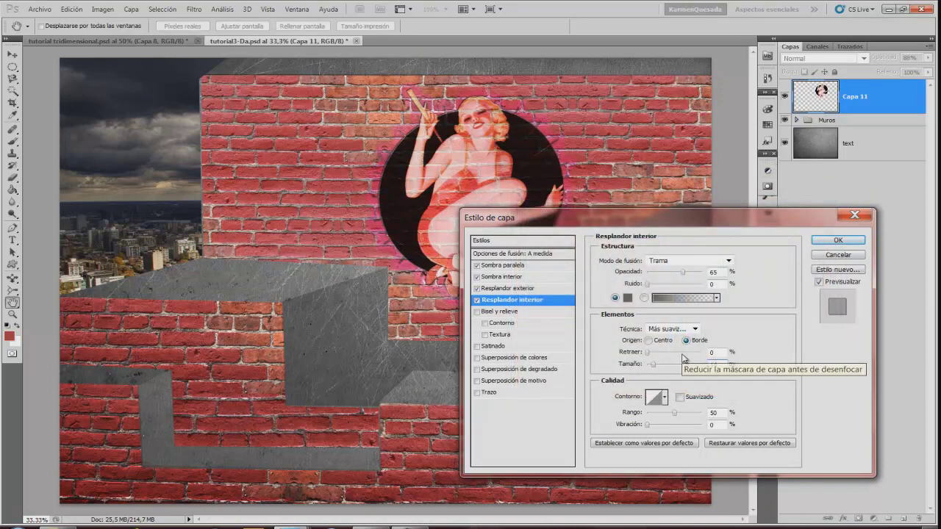
type("10")
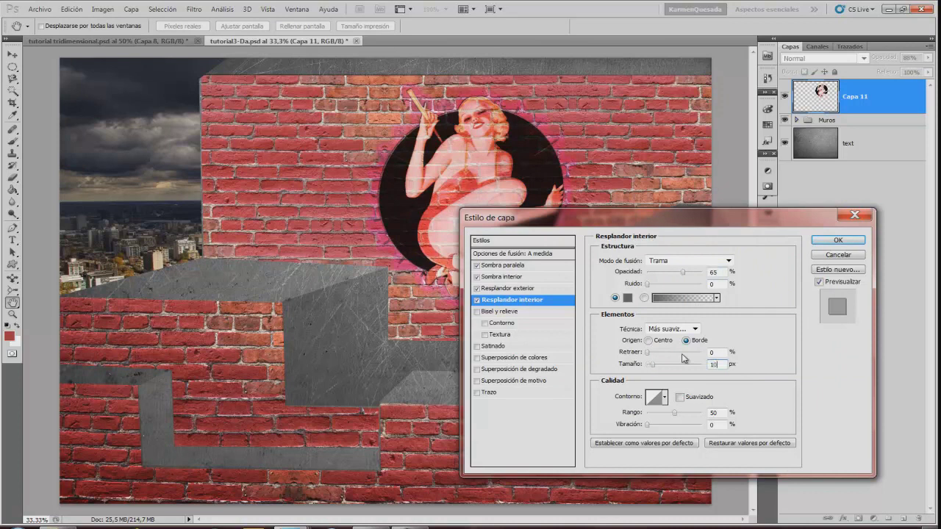
type("9")
Add a 1 px stroke and apply the layer style.
left_click(510, 392)
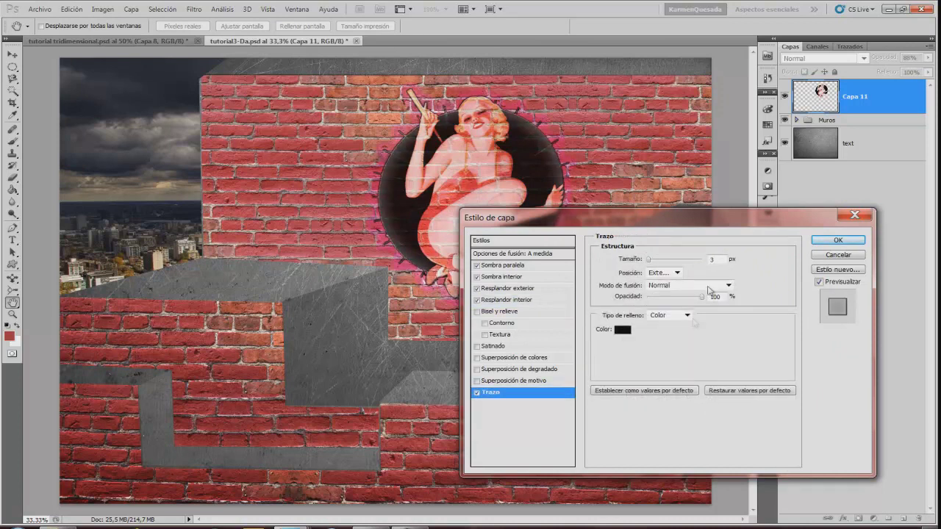
double_click(718, 261)
type("1")
left_click(836, 240)
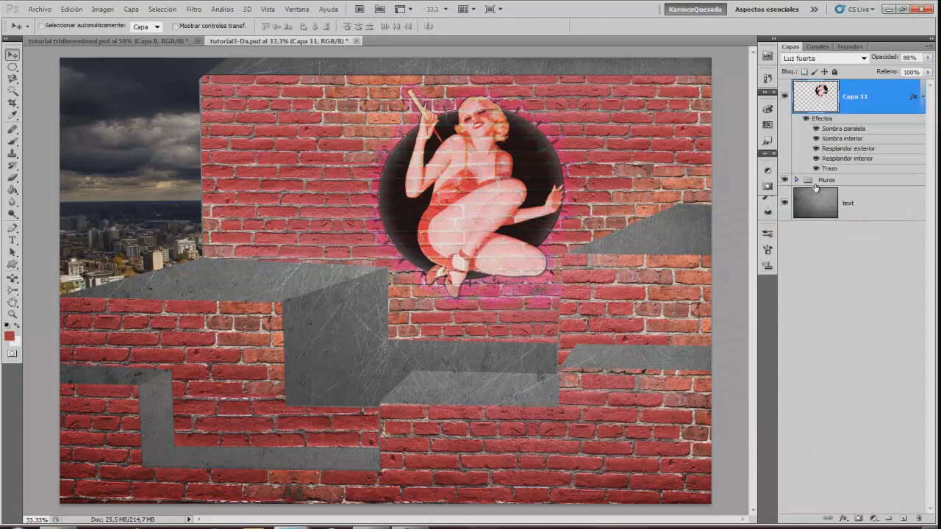
Duplicate brick layer Capa 3 without its mask and move the copy above Capa 11.
left_click(797, 181)
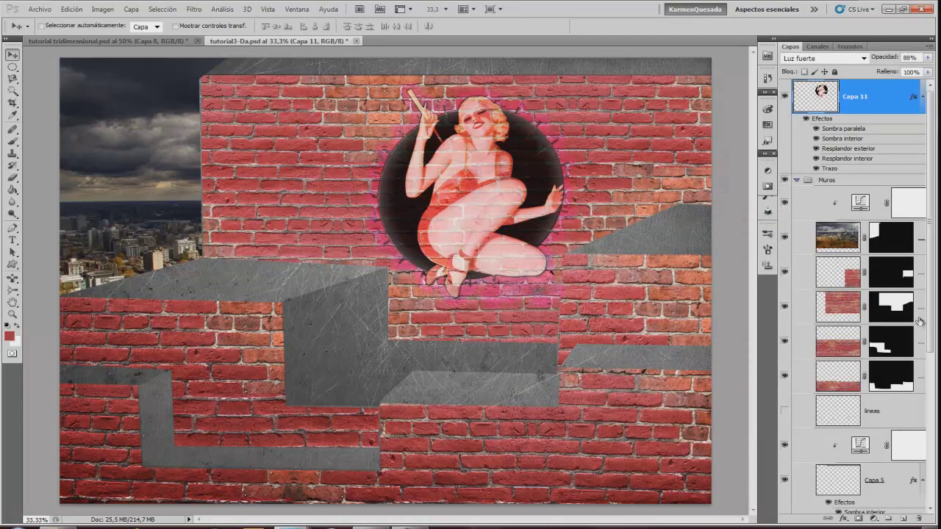
right_click(921, 318)
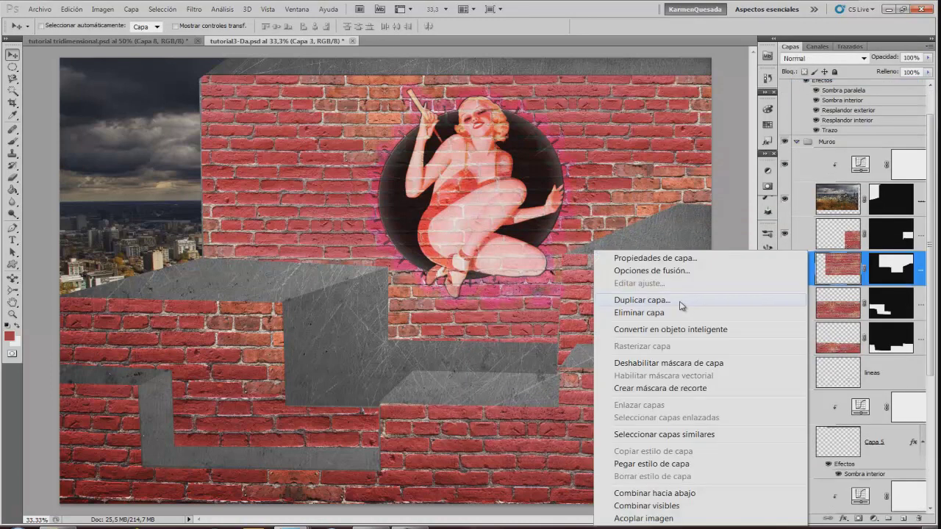
left_click(681, 303)
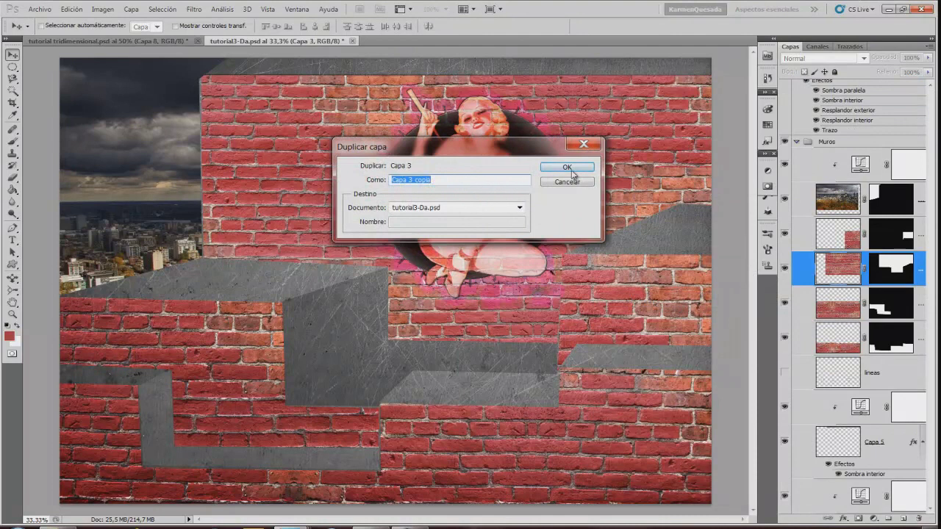
left_click(566, 168)
mouse_move(894, 281)
left_mouse_down()
mouse_move(926, 497)
mouse_move(919, 520)
left_mouse_up()
left_click(538, 205)
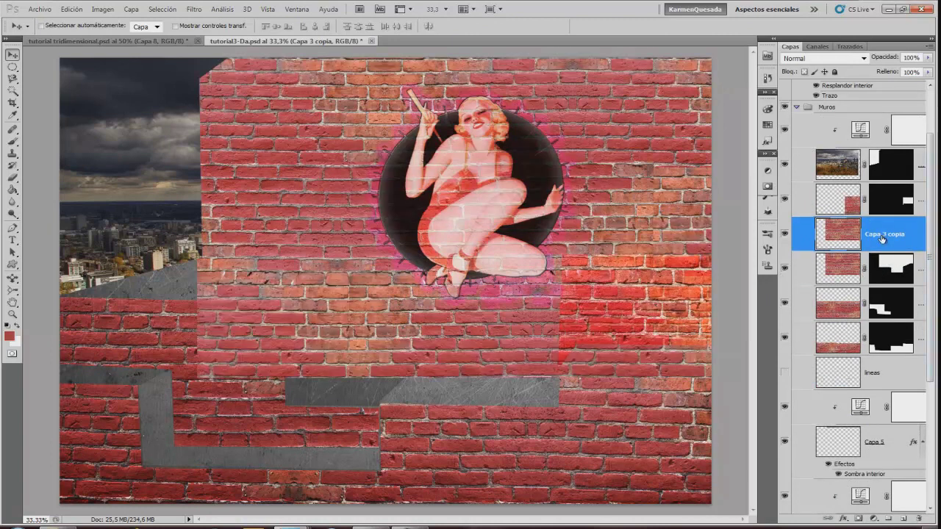
left_click_drag(882, 239, 888, 72)
left_click_drag(886, 80, 886, 82)
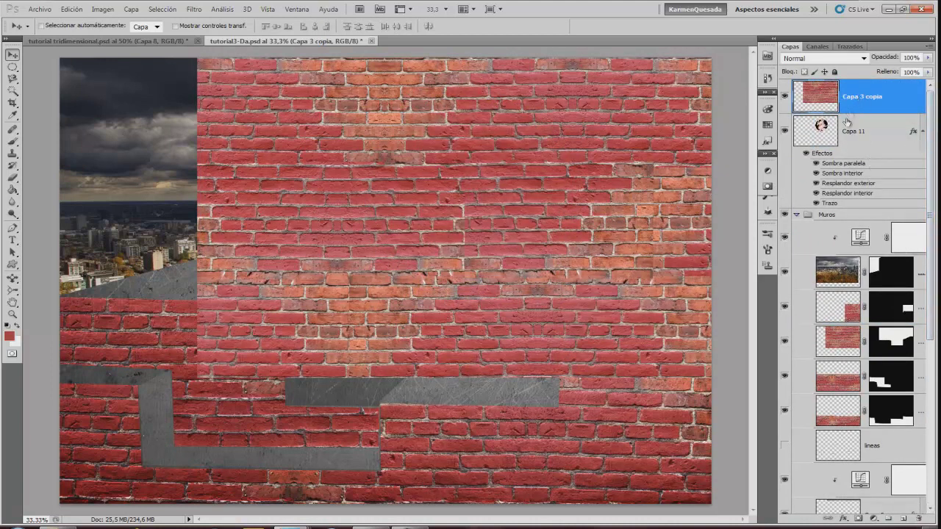
Mask Capa 3 copia to the pin-up outline, in Luz fuerte mode at 22% opacity.
left_click(840, 129)
left_click(823, 127, "ctrl")
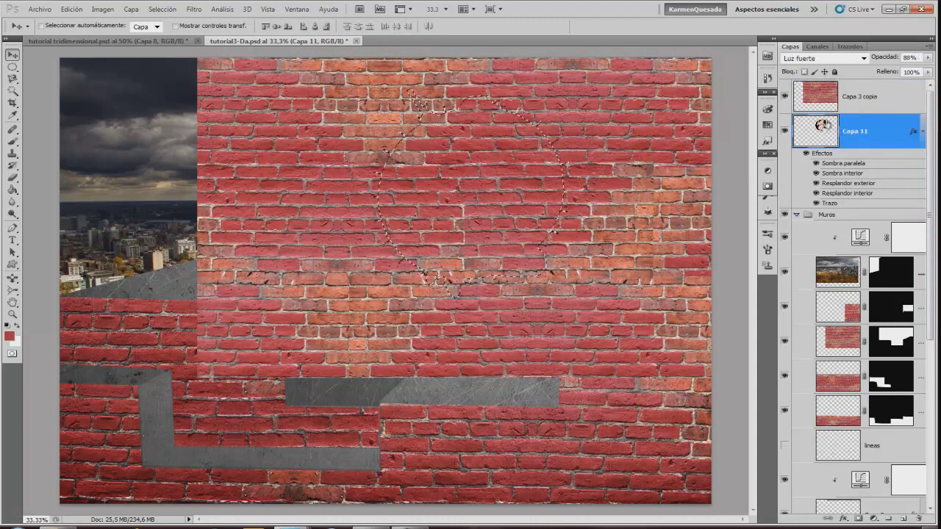
key("alt+bracketright")
left_click(858, 520)
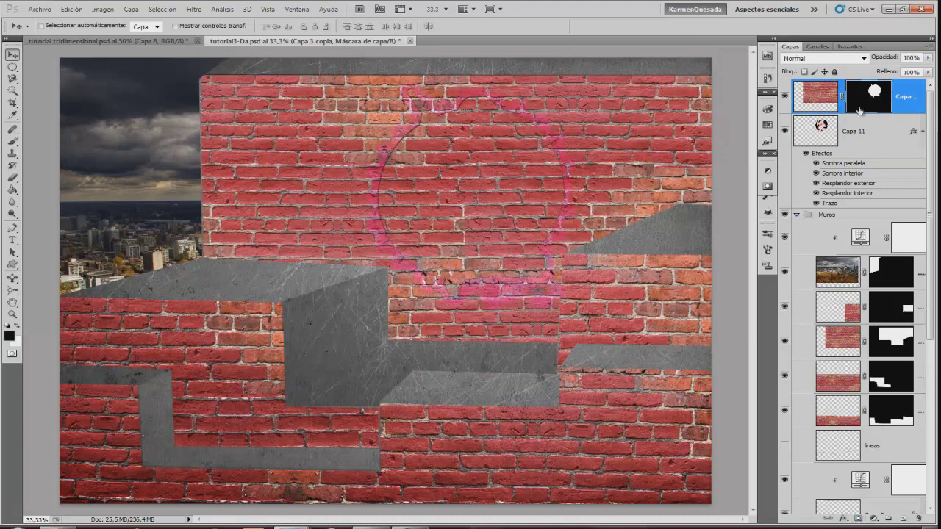
left_click(864, 58)
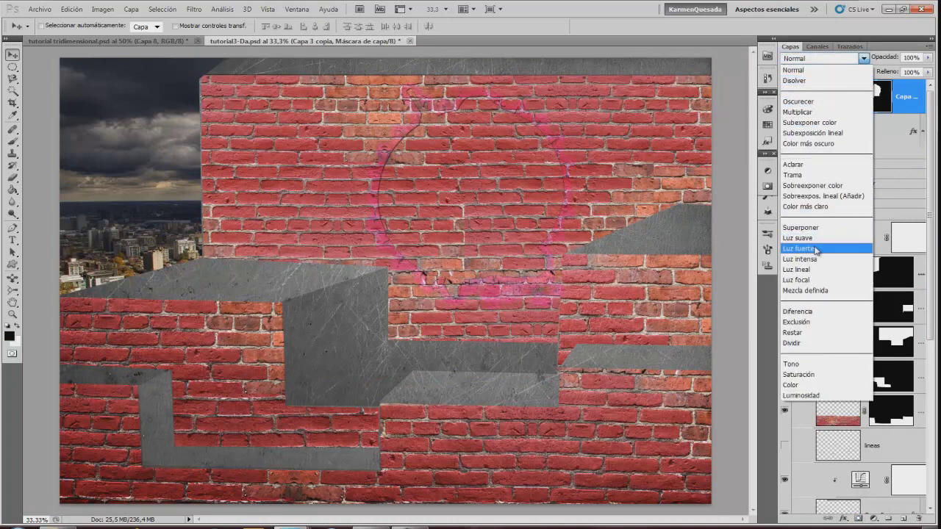
left_click(816, 249)
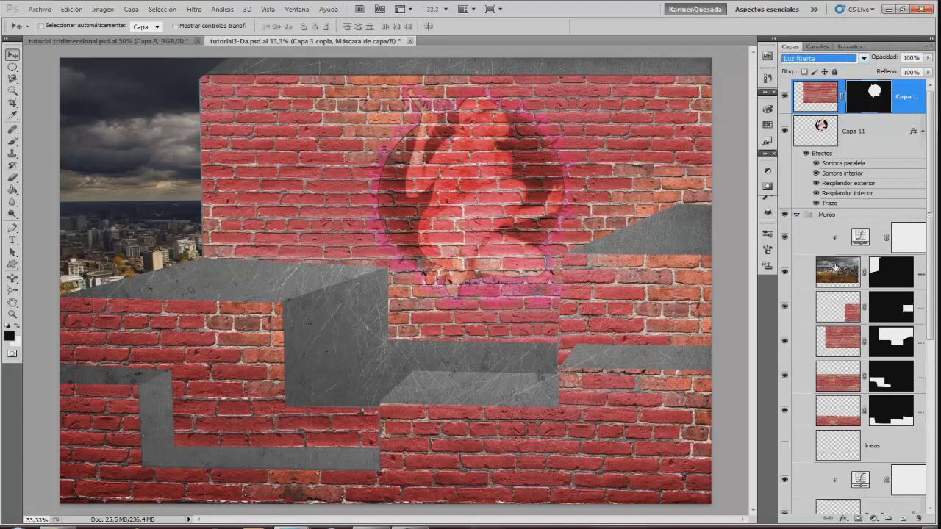
left_click(916, 58)
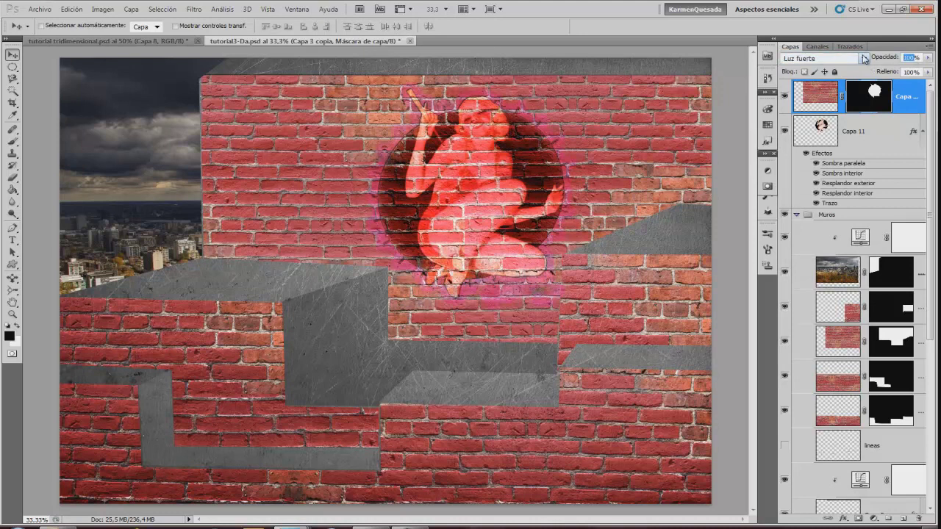
type("22")
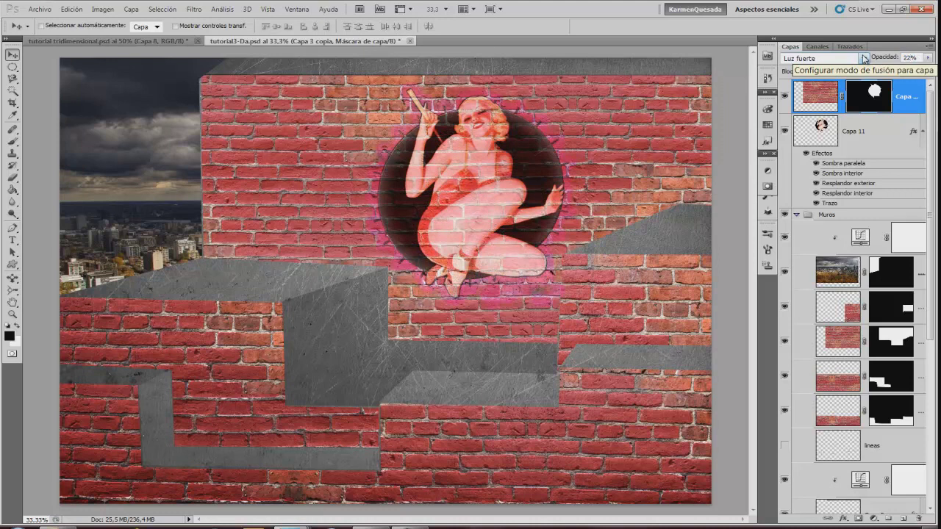
Open the 3D ladder model Stair N070710.3DS.
left_click(795, 216)
left_click(40, 9)
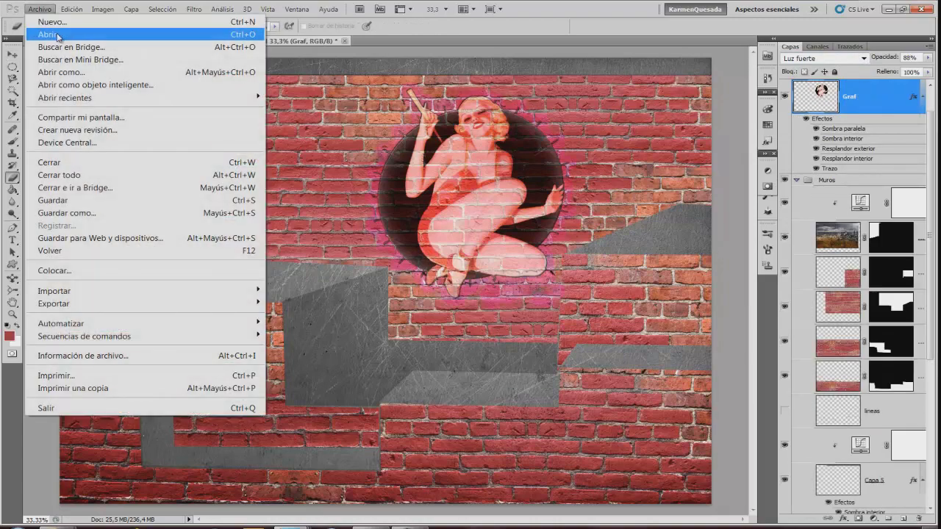
left_click(57, 36)
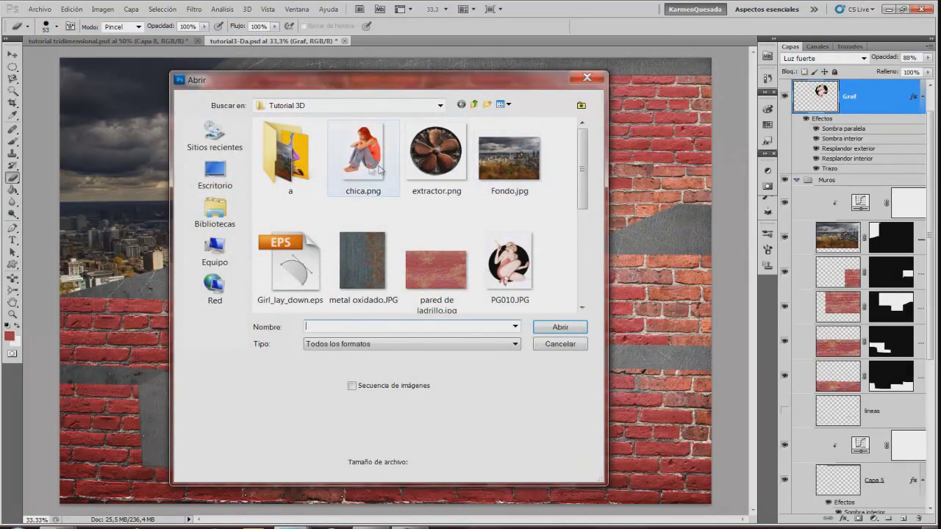
double_click(329, 224)
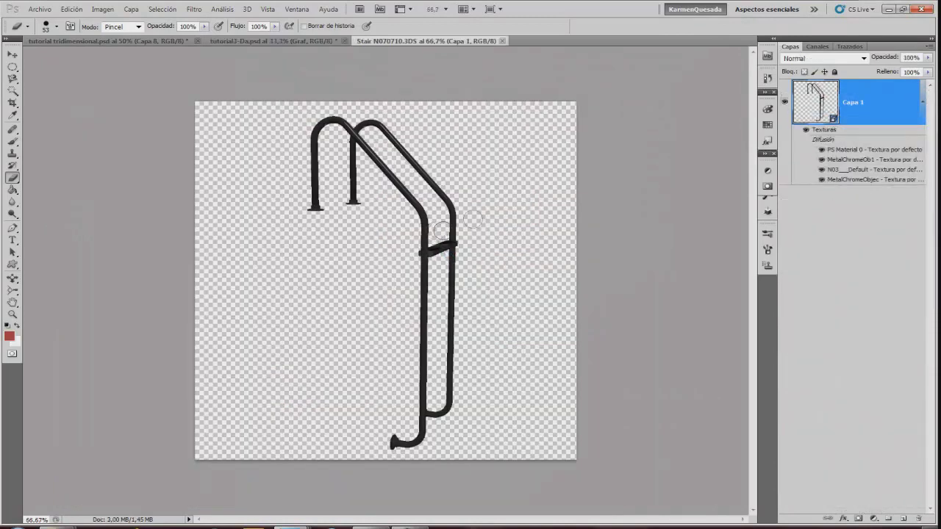
Switch to the 3D workspace and rotate the ladder to face front.
left_click(813, 10)
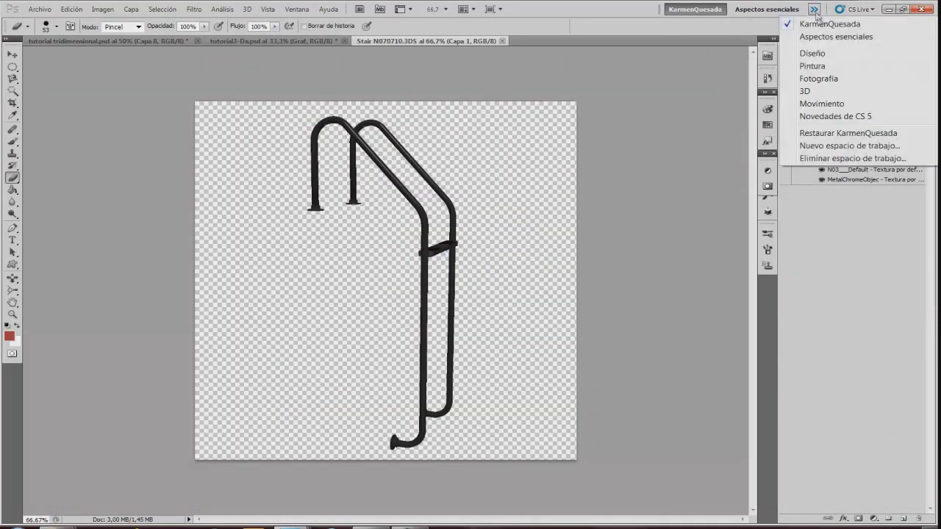
left_click(805, 90)
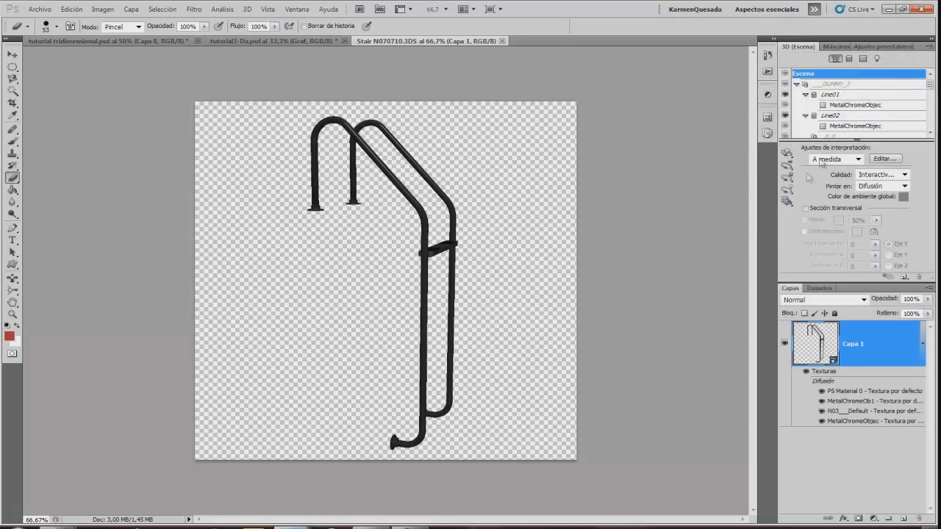
left_click(786, 154)
mouse_move(366, 261)
left_mouse_down()
mouse_move(258, 255)
mouse_move(319, 206)
mouse_move(370, 225)
mouse_move(490, 231)
mouse_move(358, 248)
mouse_move(289, 203)
mouse_move(281, 216)
left_mouse_up()
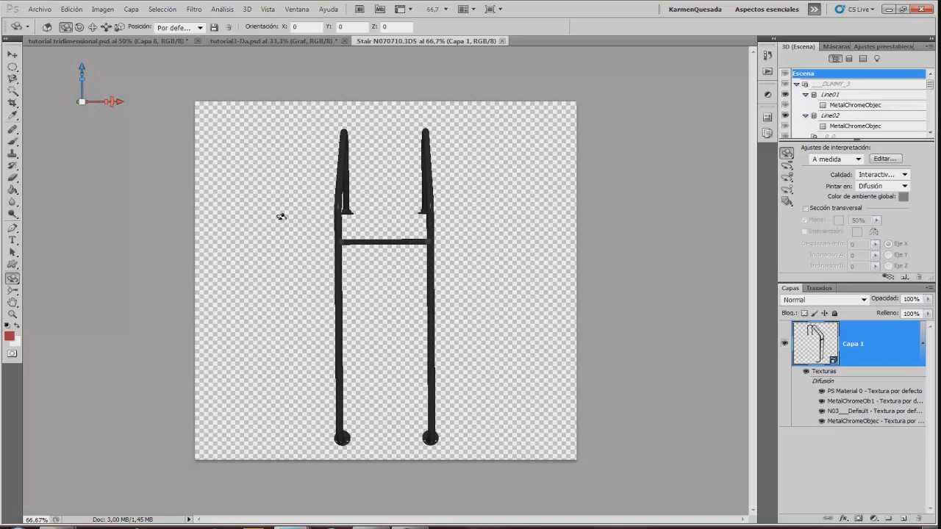
Load metal oxidado.JPG as the MetalChromeObjec diffuse texture and rotate the ladder to view it.
left_click(870, 108)
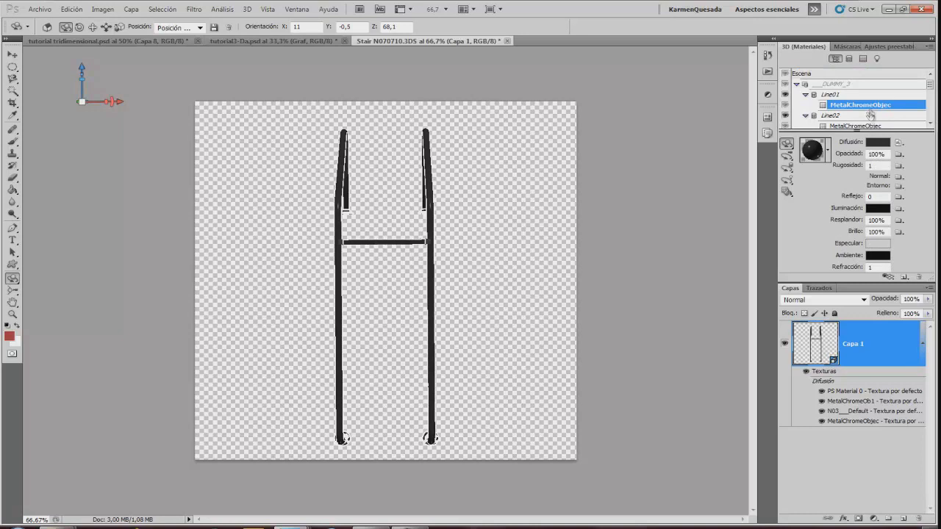
left_click(898, 141)
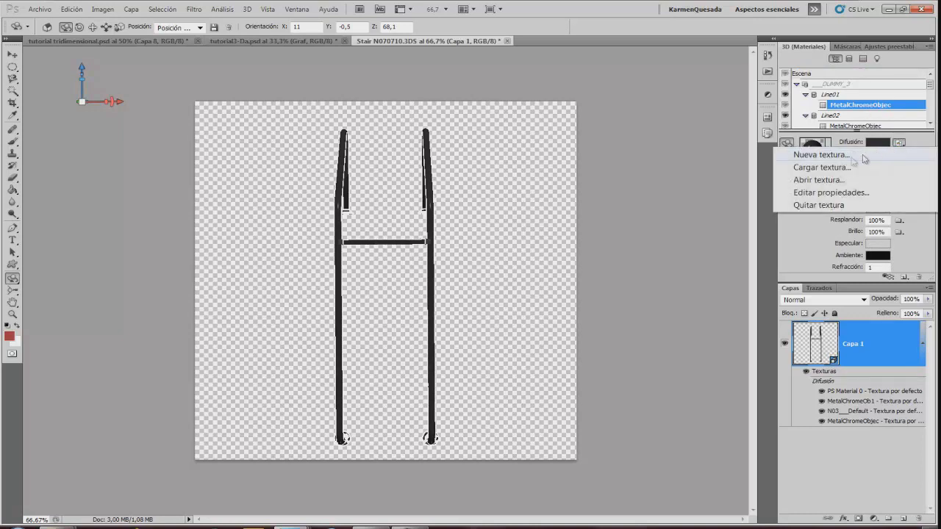
left_click(835, 168)
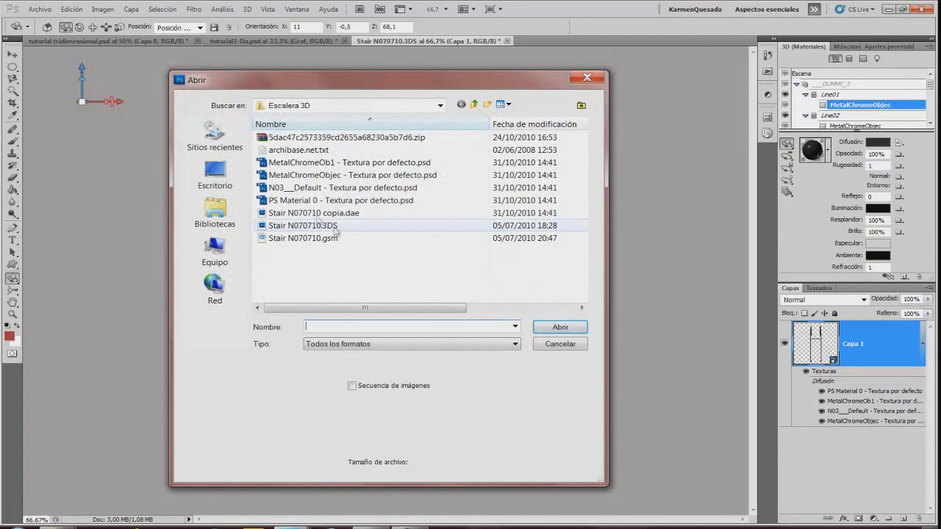
left_click(473, 105)
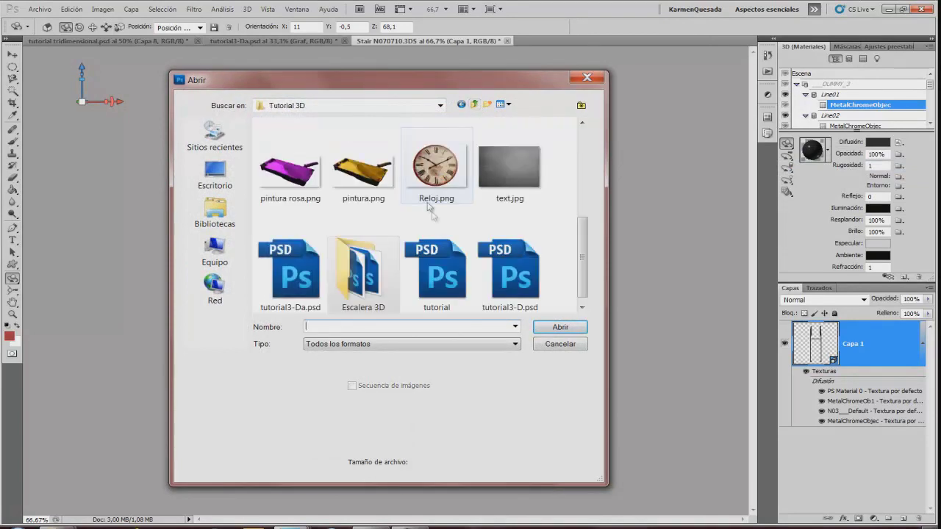
left_click_drag(587, 250, 582, 219)
left_click(363, 182)
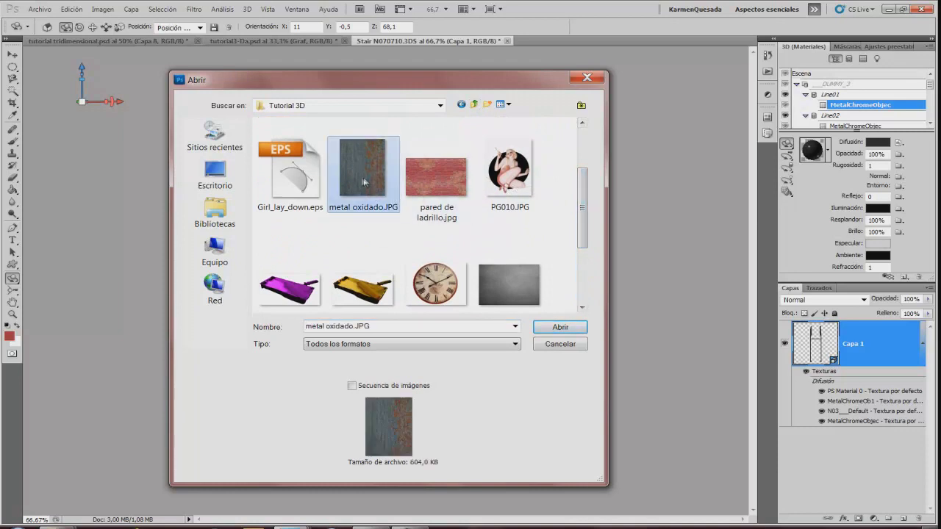
left_click(565, 328)
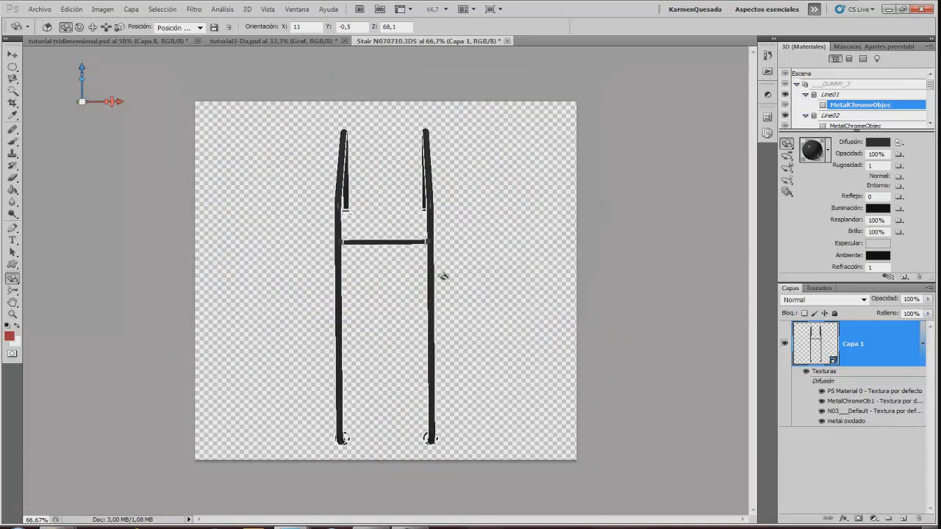
mouse_move(400, 257)
left_mouse_down()
mouse_move(331, 255)
mouse_move(424, 222)
mouse_move(436, 176)
mouse_move(441, 184)
left_mouse_up()
Rasterize the 3D ladder and turn a pen path around one rung into a selection.
right_click(846, 349)
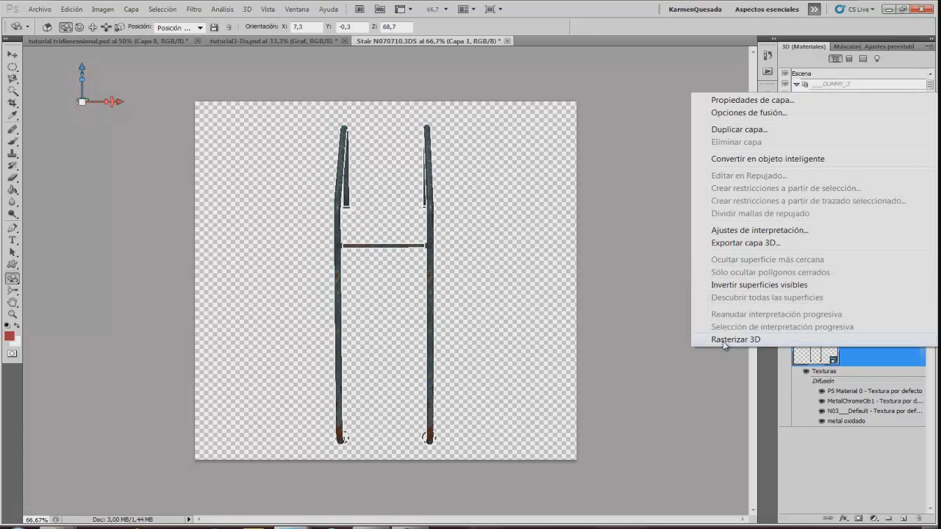
left_click(724, 340)
key("p")
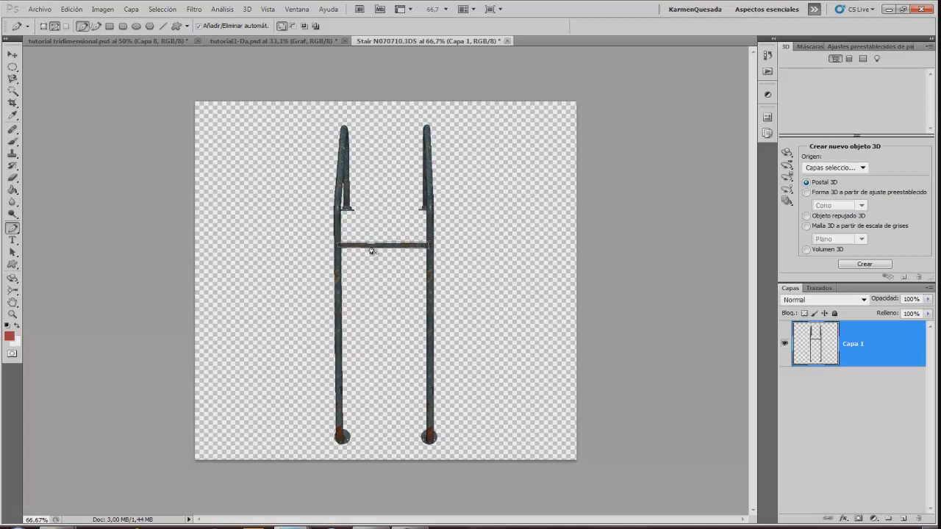
right_click(371, 251)
left_click(408, 318)
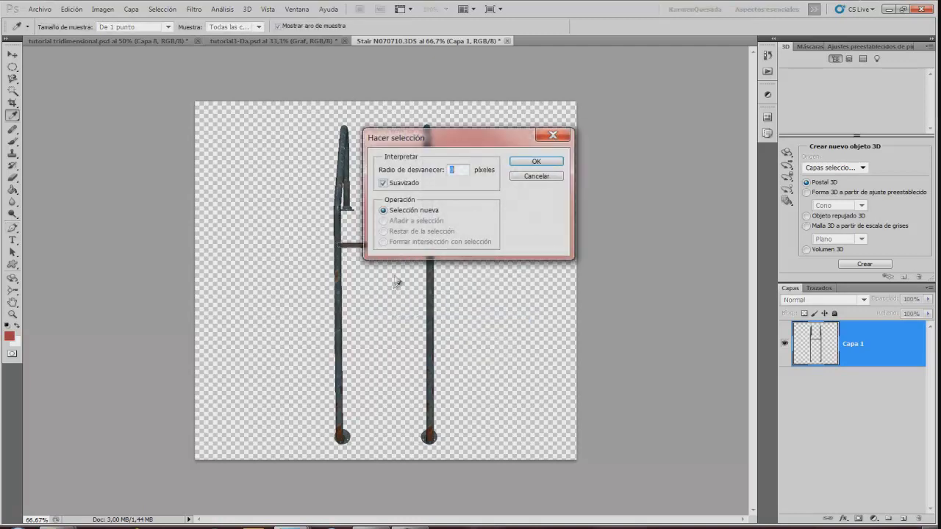
left_click(536, 162)
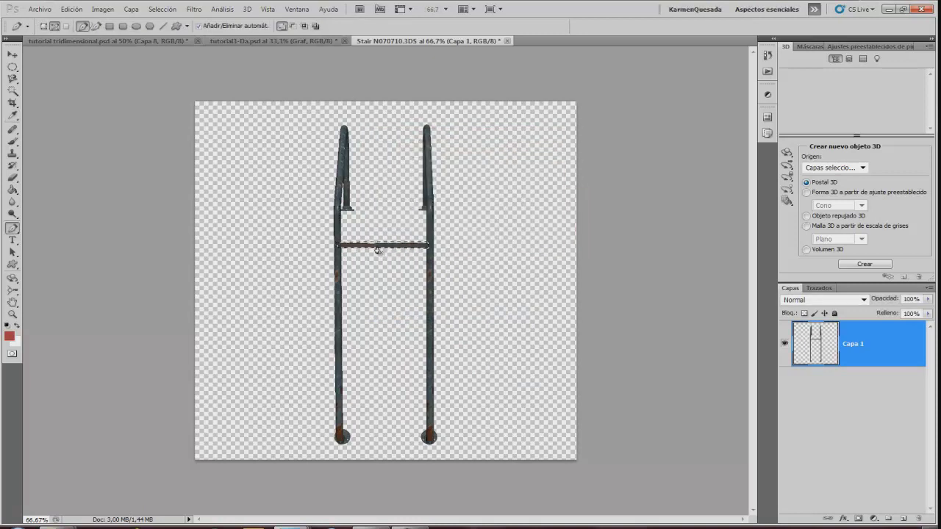
Copy the rung downward to six evenly spaced rungs and tile the documents side by side.
left_click(12, 55)
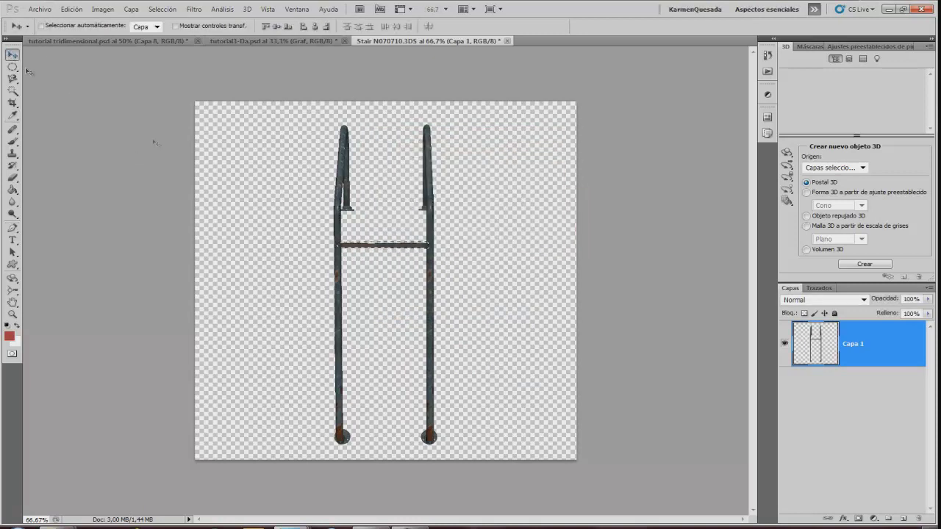
left_click_drag(373, 252, 377, 313)
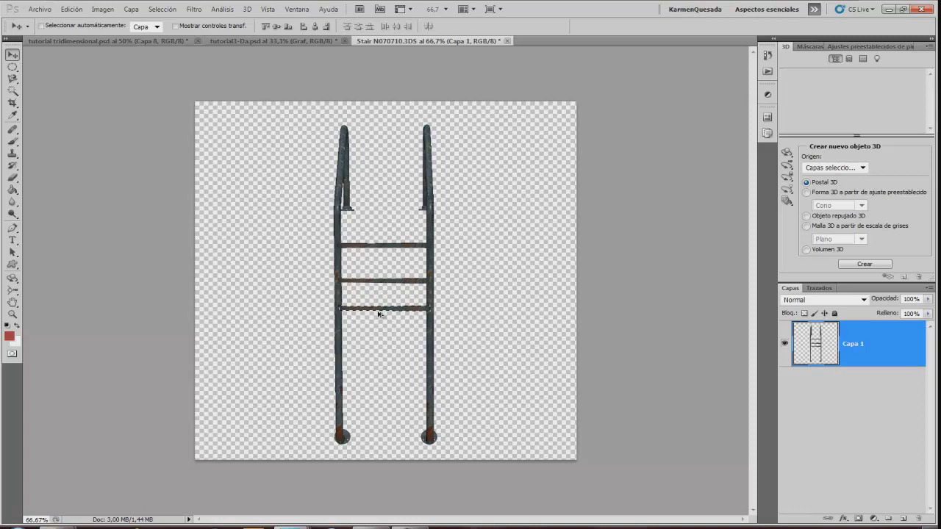
left_click_drag(379, 312, 378, 382)
left_click_drag(377, 382, 388, 412)
key("ctrl+d")
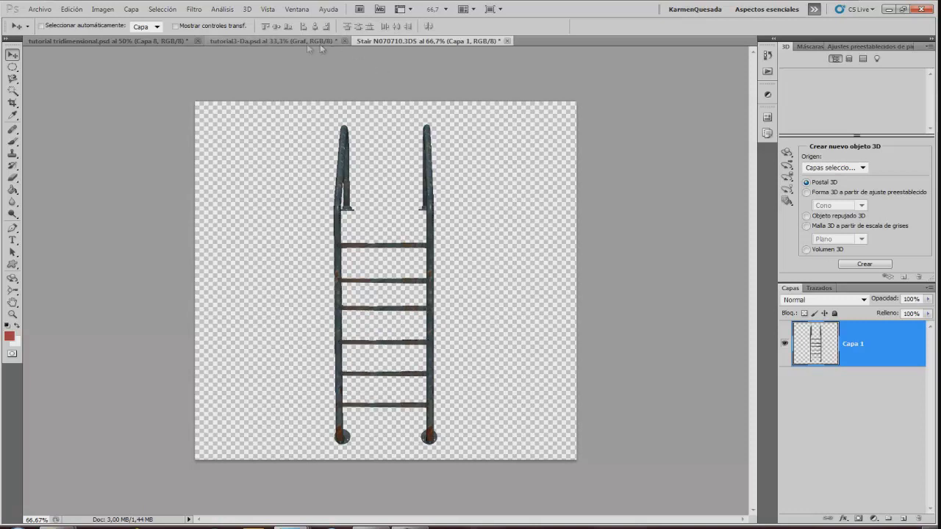
left_click(463, 9)
left_click(469, 46)
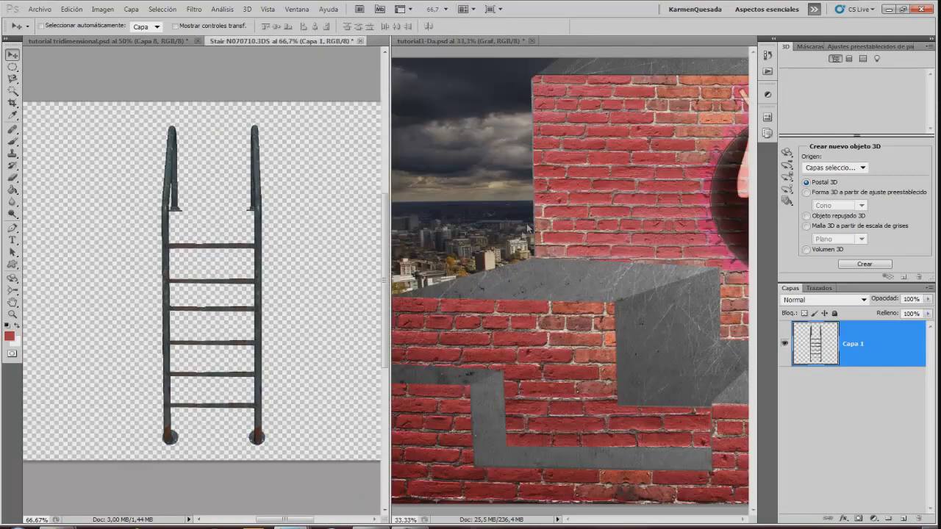
Drag the ladder into tutorial3-Da.psd, raise it and scale it to about 146%.
left_click_drag(168, 159, 556, 201)
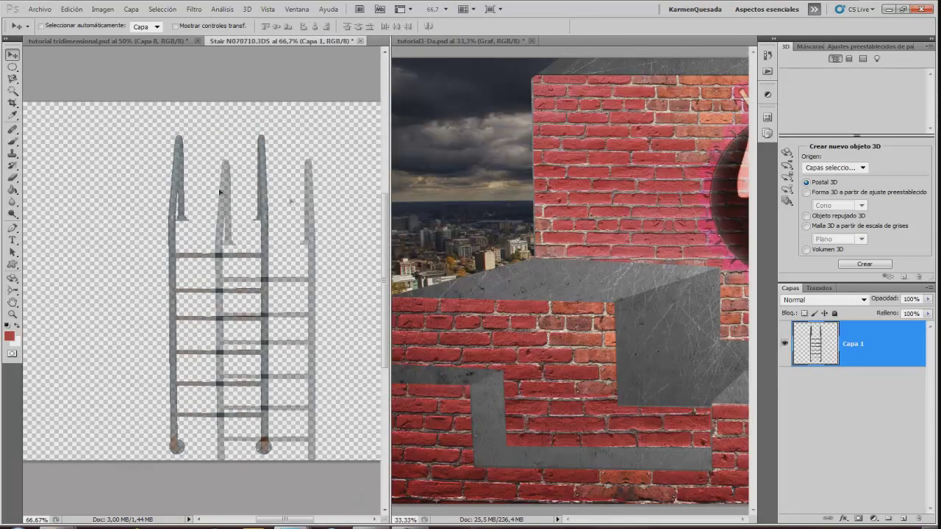
left_click_drag(606, 167, 609, 165)
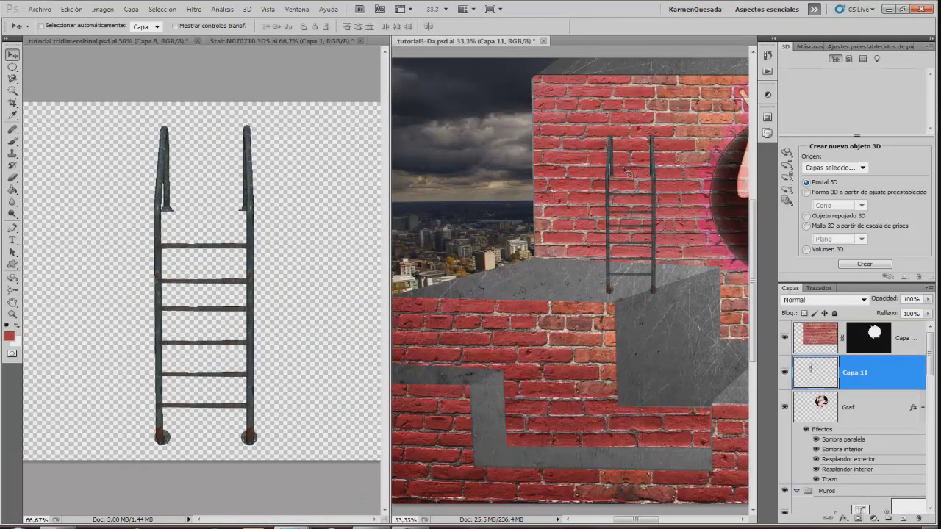
left_click_drag(633, 196, 626, 149)
left_click_drag(319, 81, 350, 35)
left_click_drag(308, 93, 320, 120)
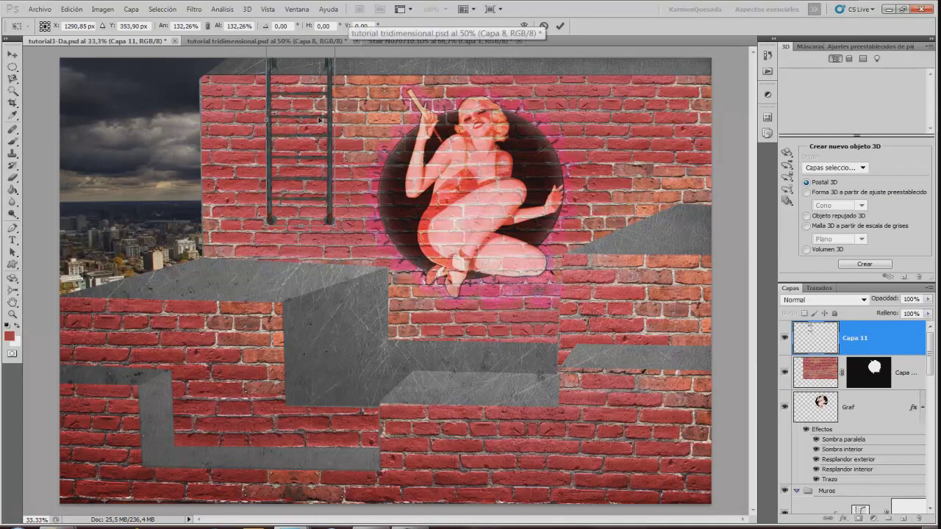
left_click_drag(334, 229, 317, 201)
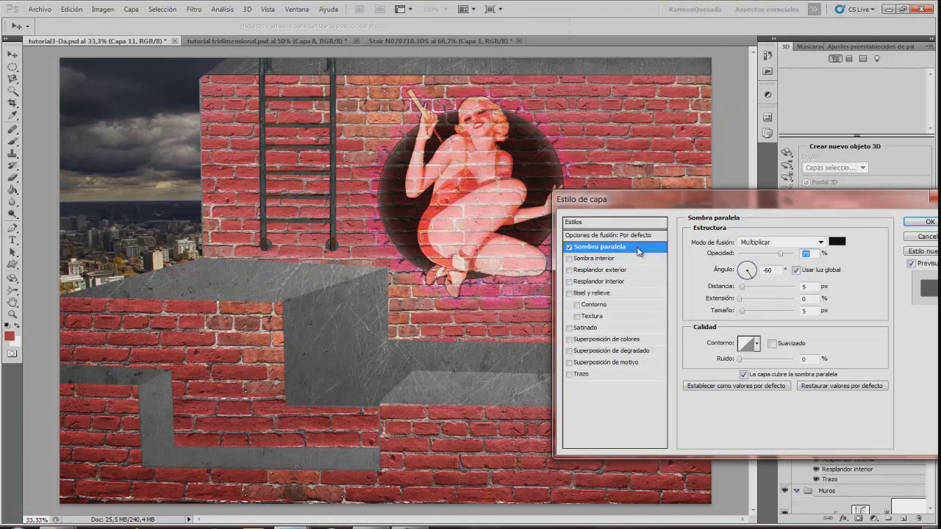
Add an inner shadow alongside the ladder's drop shadow and nudge the ladder slightly left.
left_click(569, 258)
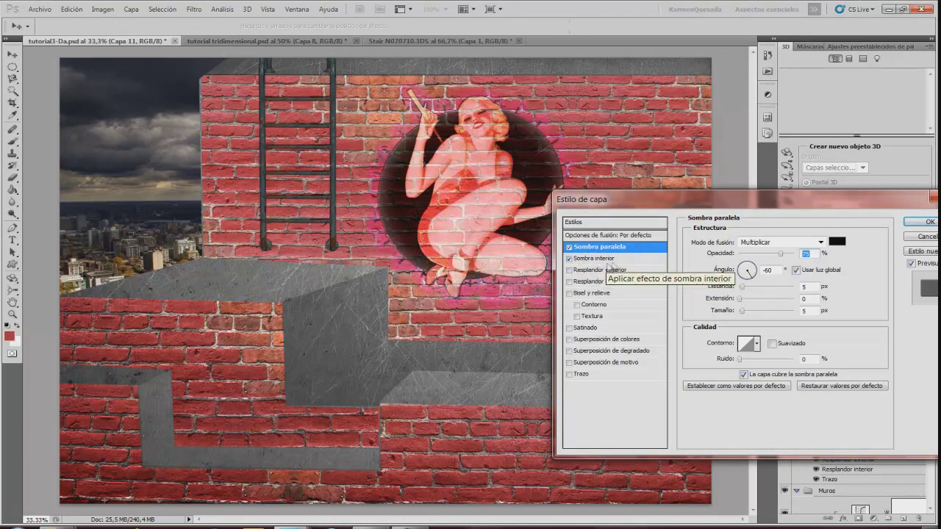
key("Return")
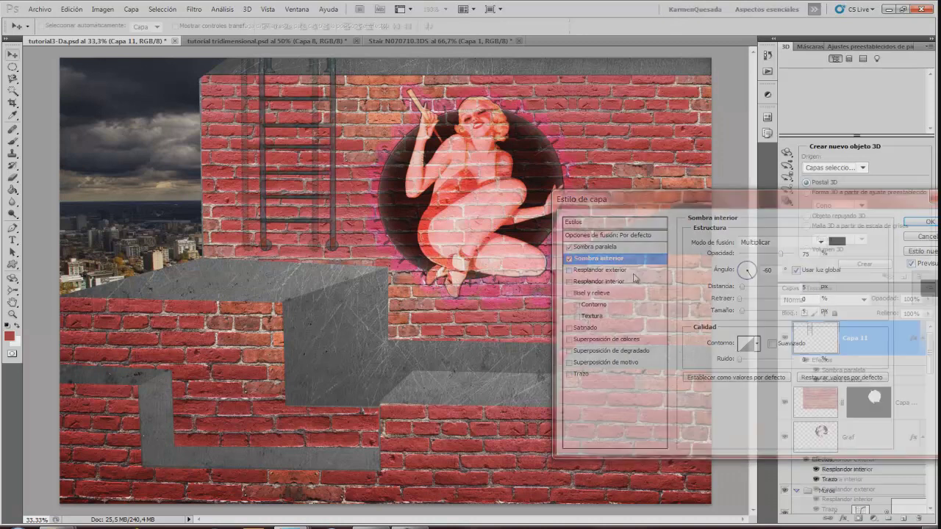
left_click_drag(333, 133, 315, 132)
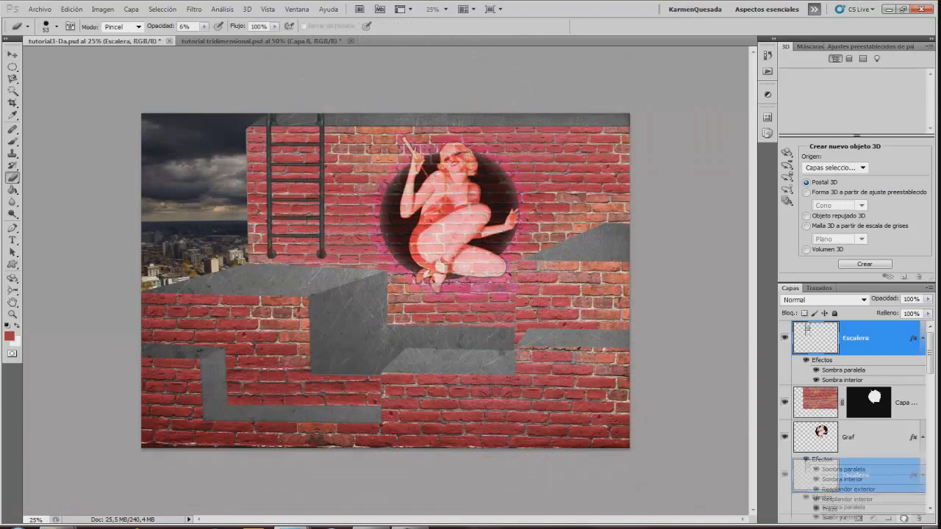
Strip the effects from Escalera copia, fill it black, and place it below Escalera.
left_click(807, 360)
left_click_drag(835, 365, 919, 518)
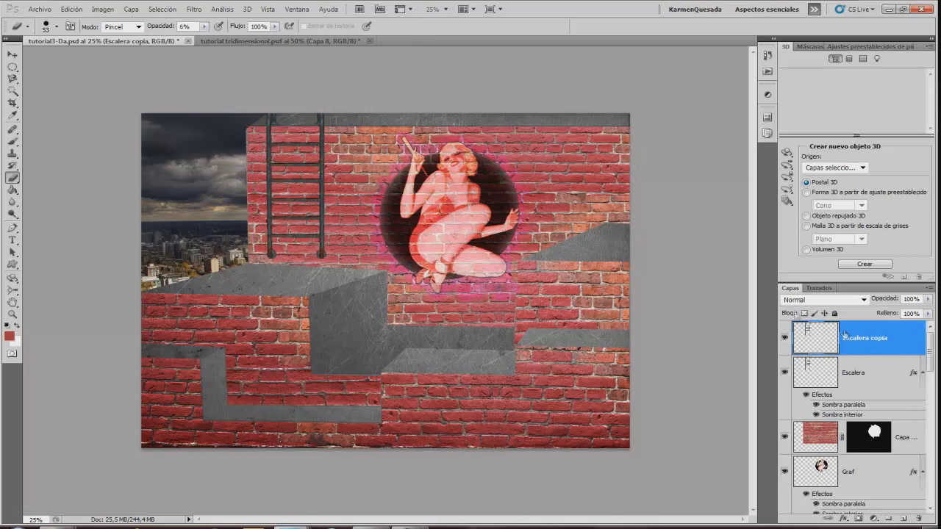
left_click(844, 335, "ctrl")
key("shift+F5")
left_click(542, 158)
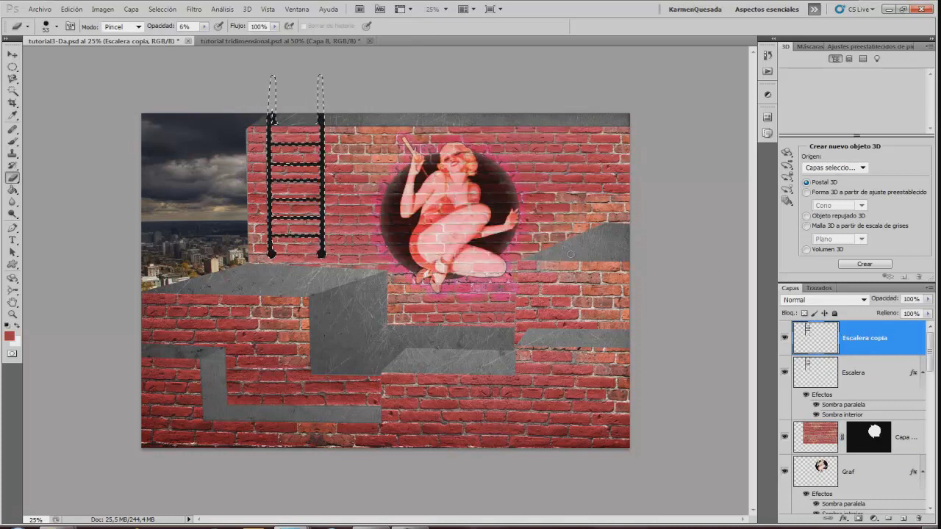
mouse_move(882, 336)
left_mouse_down()
mouse_move(889, 384)
mouse_move(868, 419)
left_mouse_up()
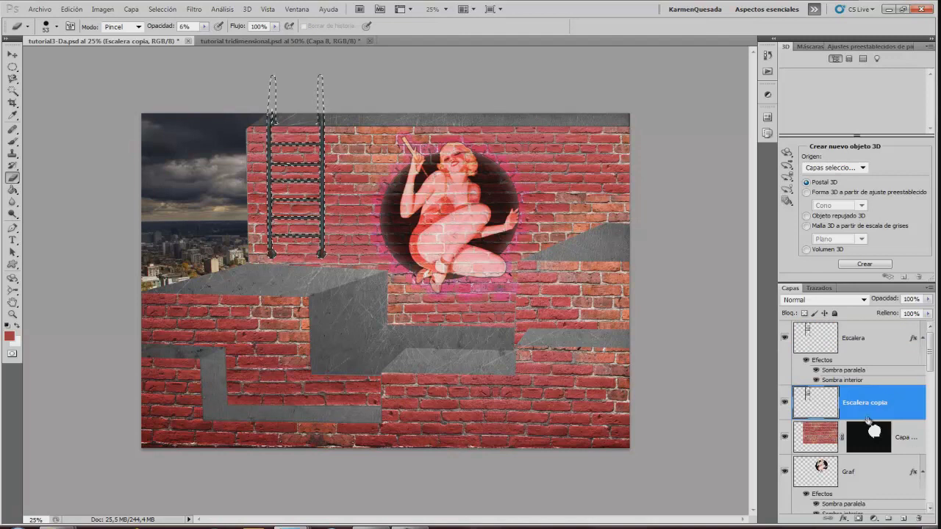
key("ctrl+d")
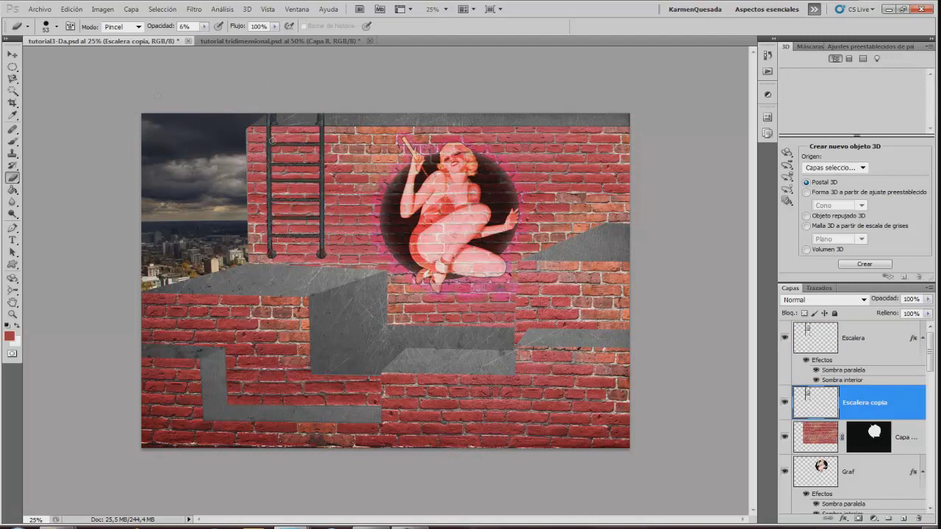
Offset the black copy about 15 px right and lower its opacity to 26%.
left_click(12, 56)
left_click_drag(277, 158, 282, 156)
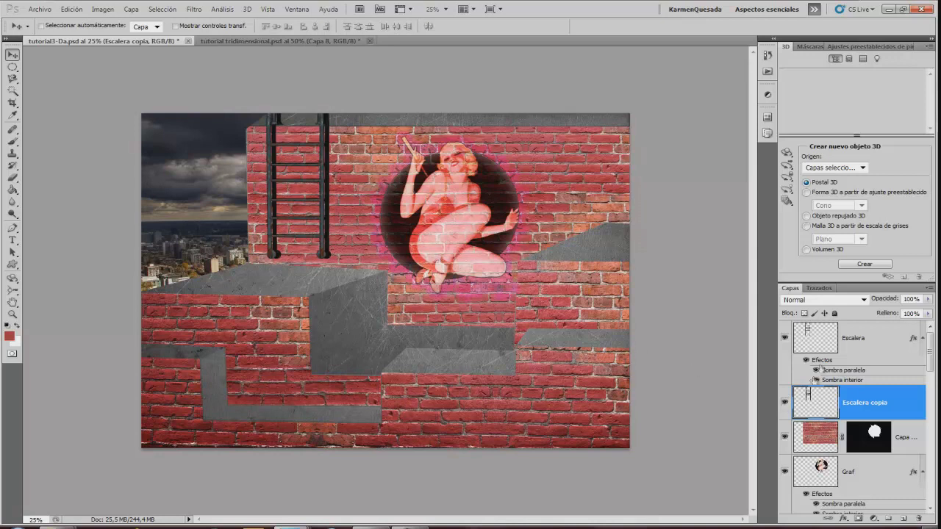
left_click_drag(928, 300, 907, 311)
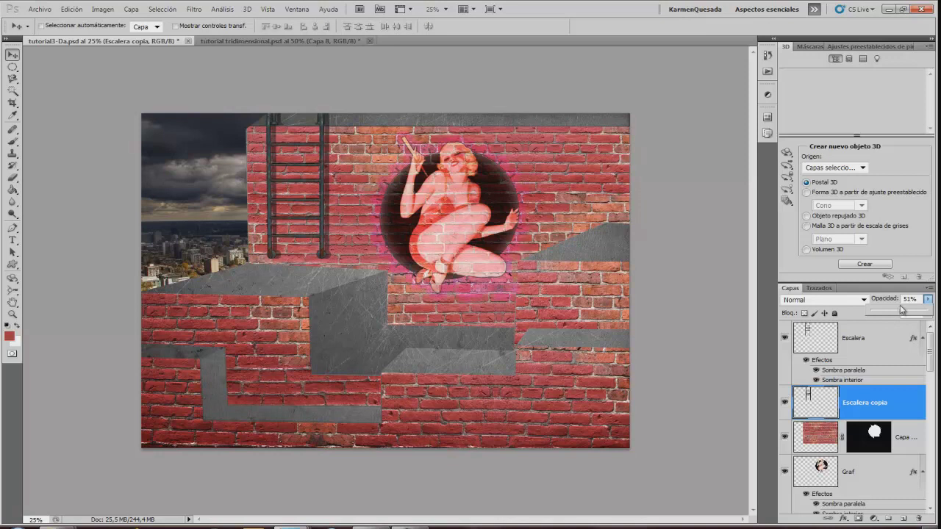
left_click(334, 162)
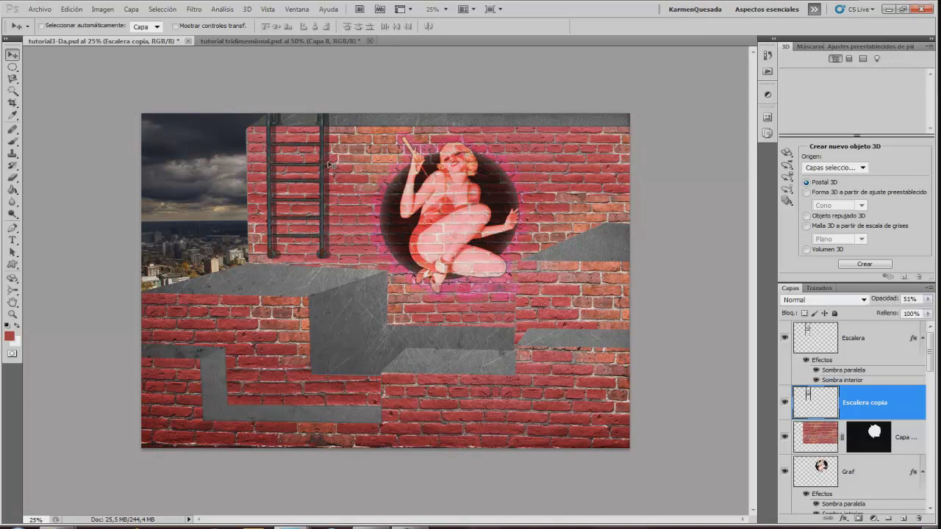
left_click(193, 9)
mouse_move(216, 157)
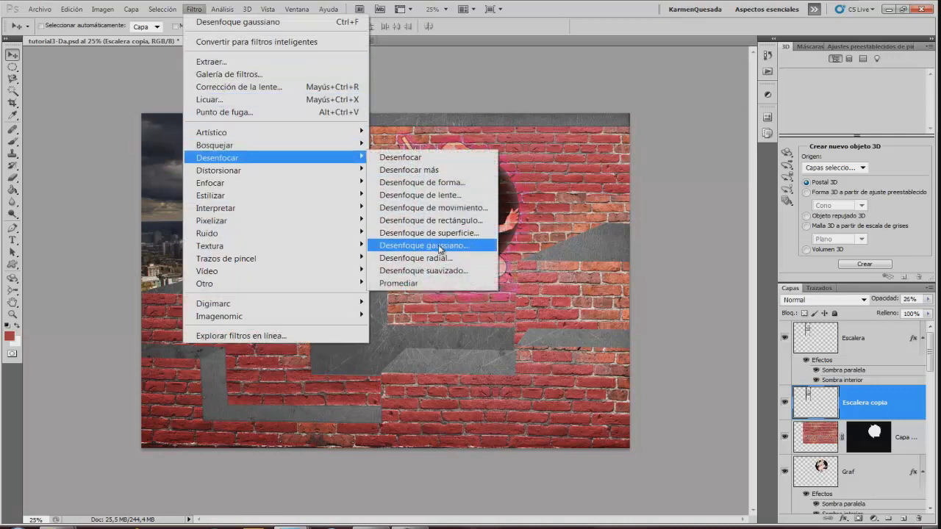
Apply Gaussian Blur to Escalera copia and set its layer opacity to 30%.
left_click(441, 245)
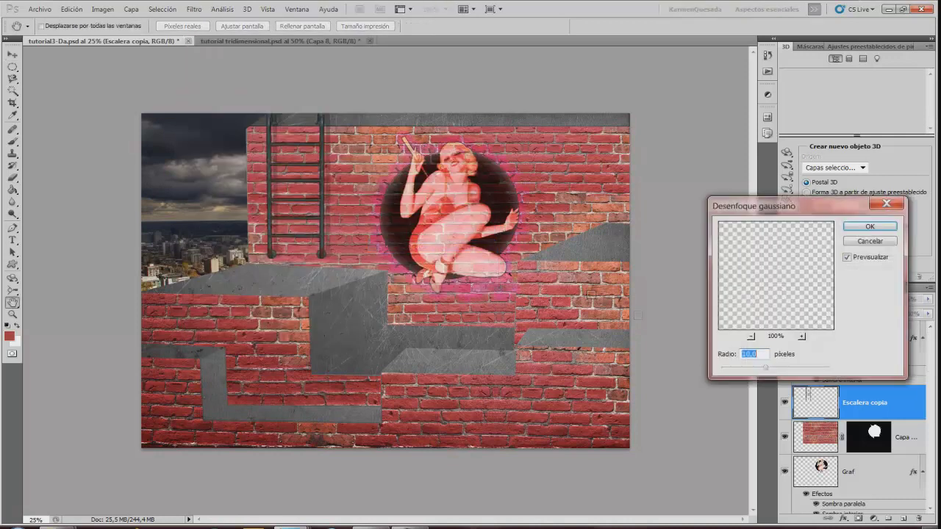
left_click(869, 227)
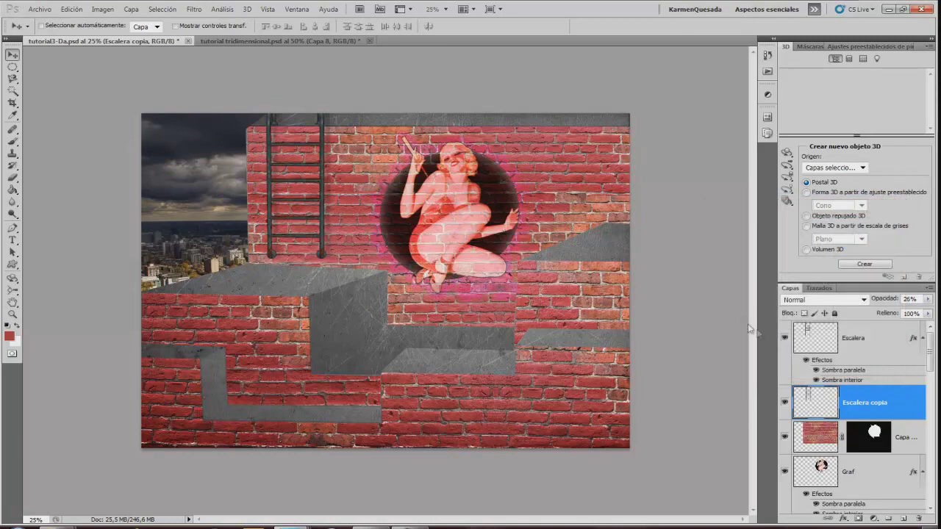
left_click(929, 300)
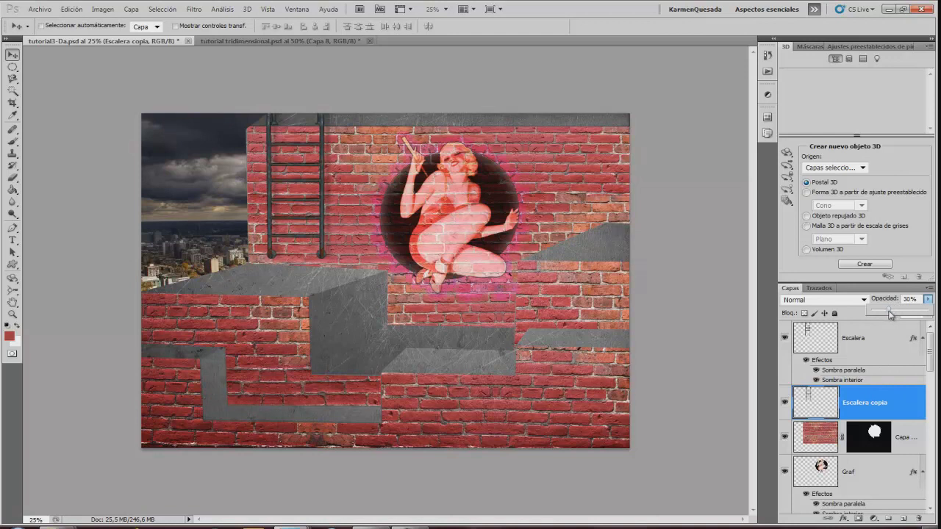
Choose the Brush tool at 15% opacity and zoom the view to 33.3%.
left_click(12, 177)
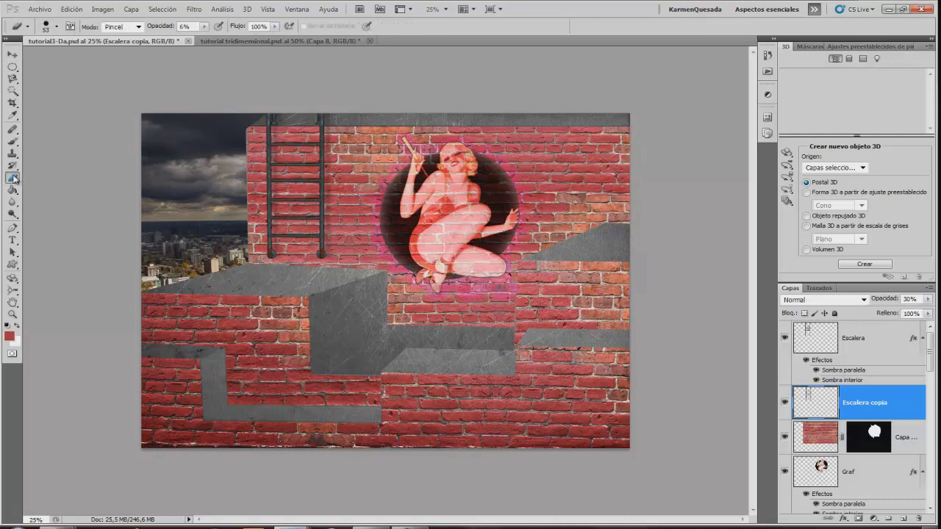
left_click(204, 25)
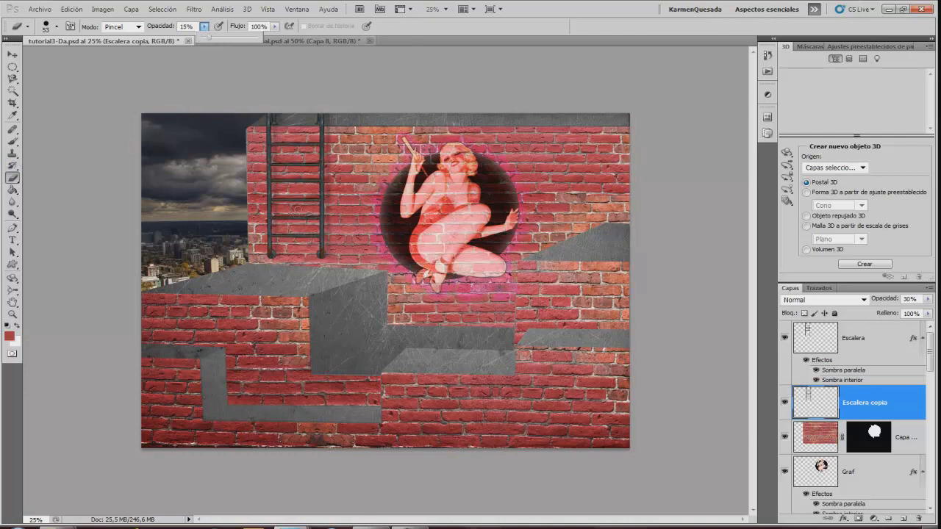
left_click(286, 251)
key("ctrl+plus")
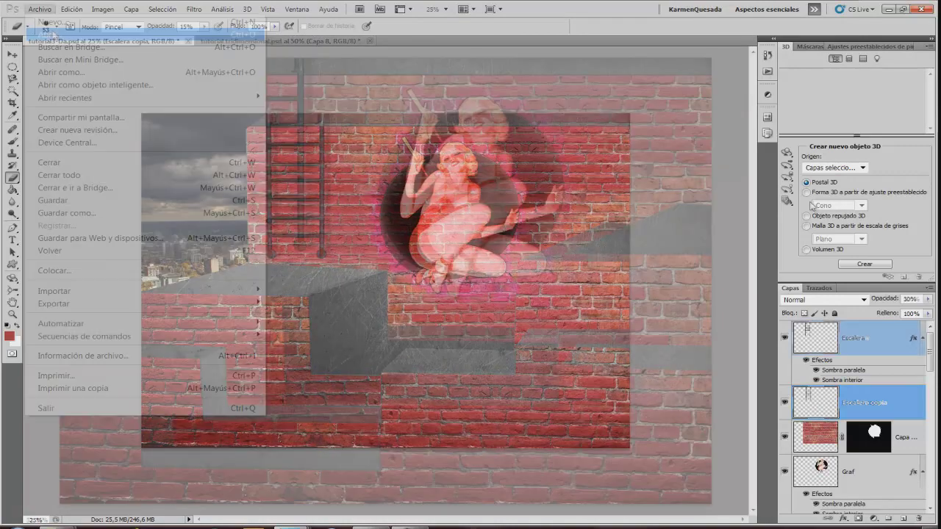
Open extractor.png and arrange the two documents side by side.
left_click(456, 180)
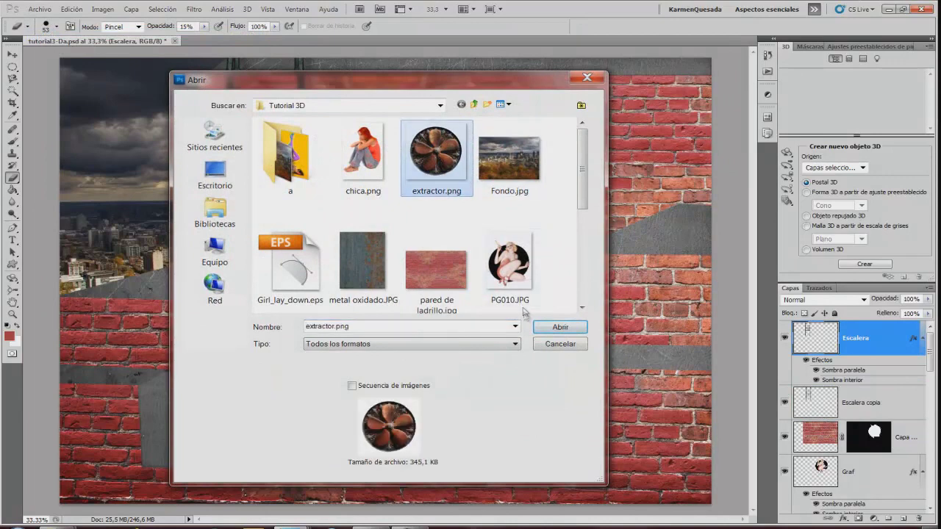
left_click(561, 327)
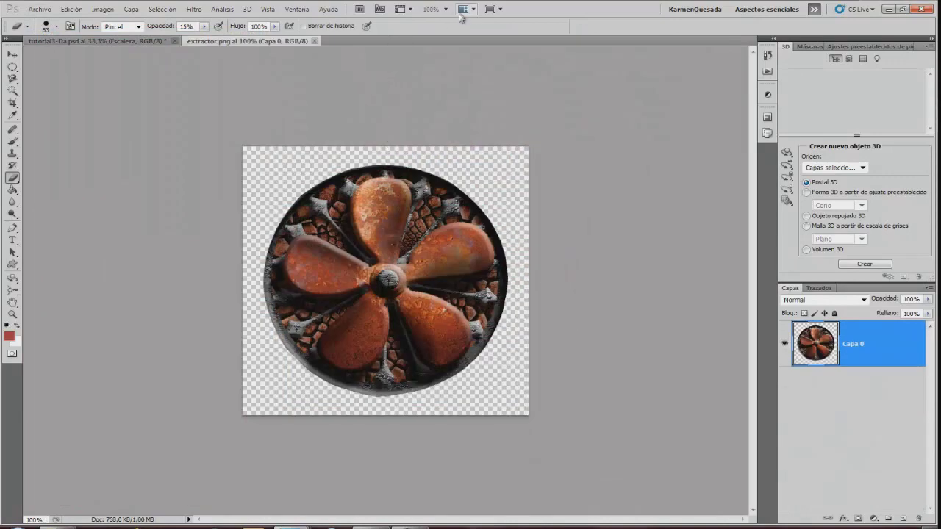
left_click(463, 9)
left_click(467, 45)
left_click(12, 54)
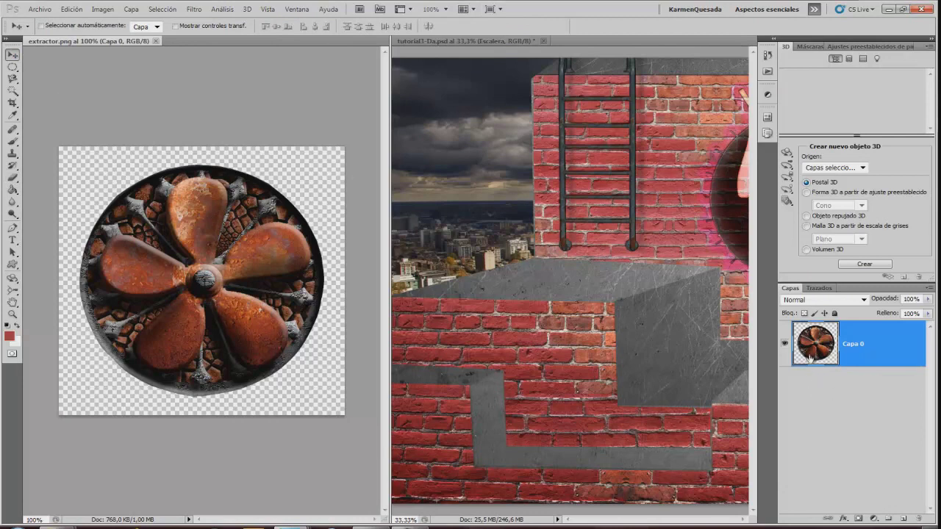
Place the fan in the wall's top-right corner and bring up its Blending Options.
left_click_drag(813, 347, 683, 199)
key("ctrl+t")
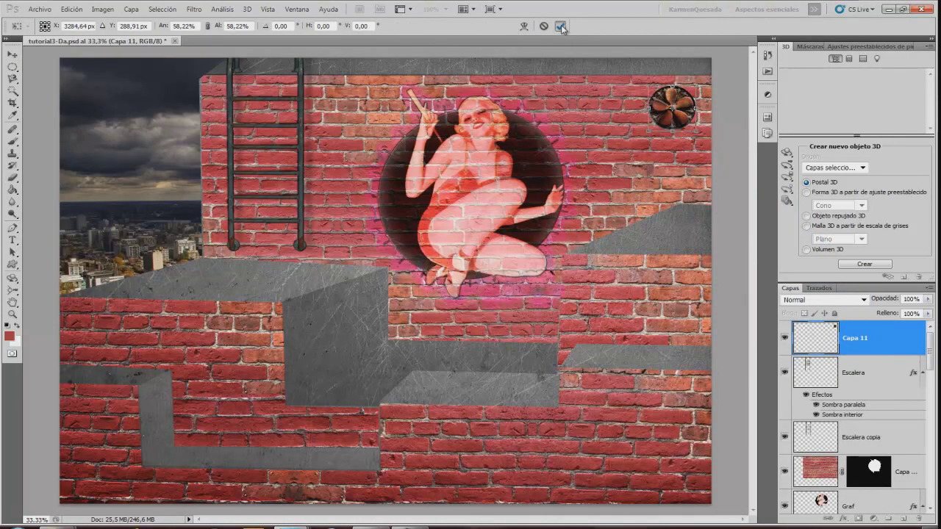
left_click(560, 26)
key("shift+Right")
key("shift+Right")
key("shift+Up")
key("shift+Up")
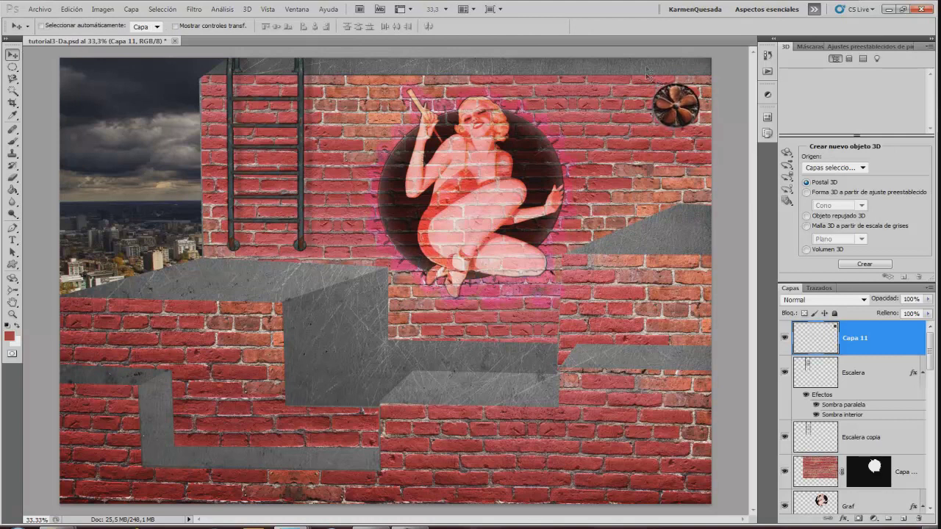
left_click(845, 519)
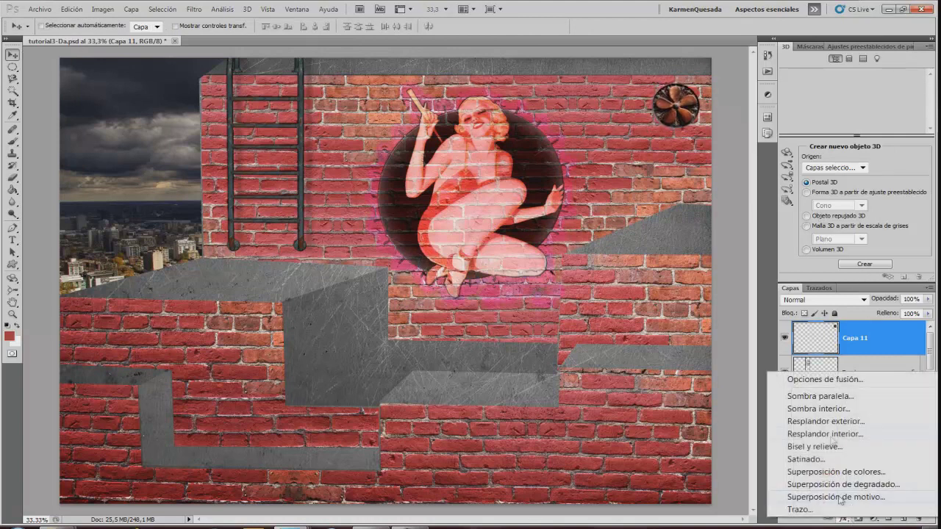
left_click(808, 380)
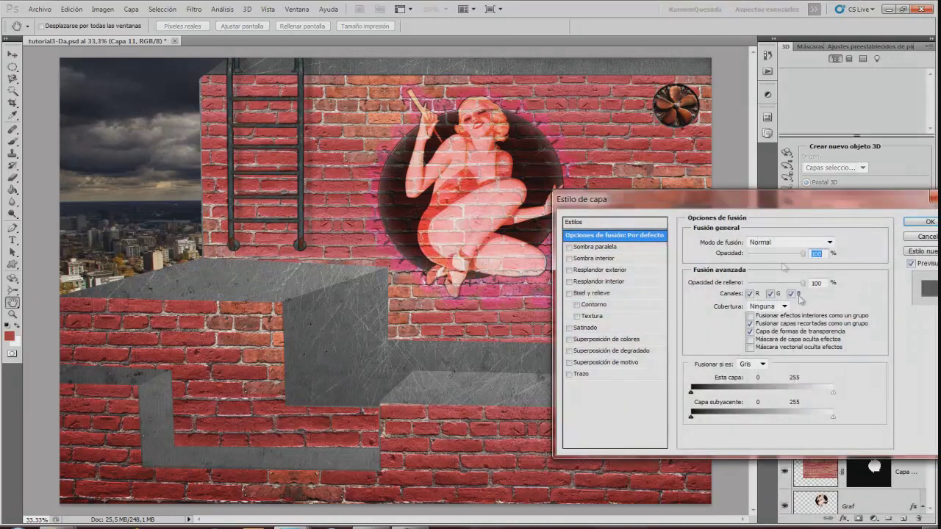
Apply Bevel and Emboss: Inglete exterior, Cincel duro, 1000% depth, 2 px size.
left_click(569, 294)
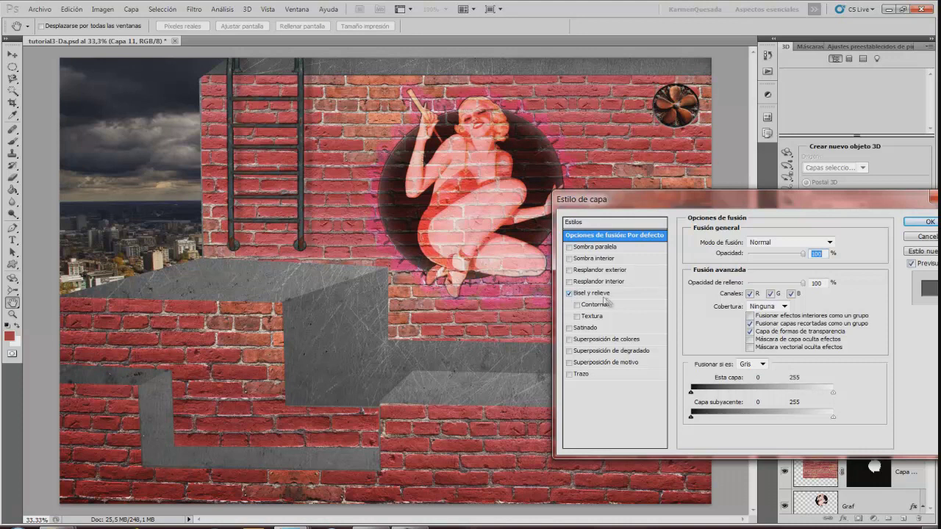
left_click(637, 292)
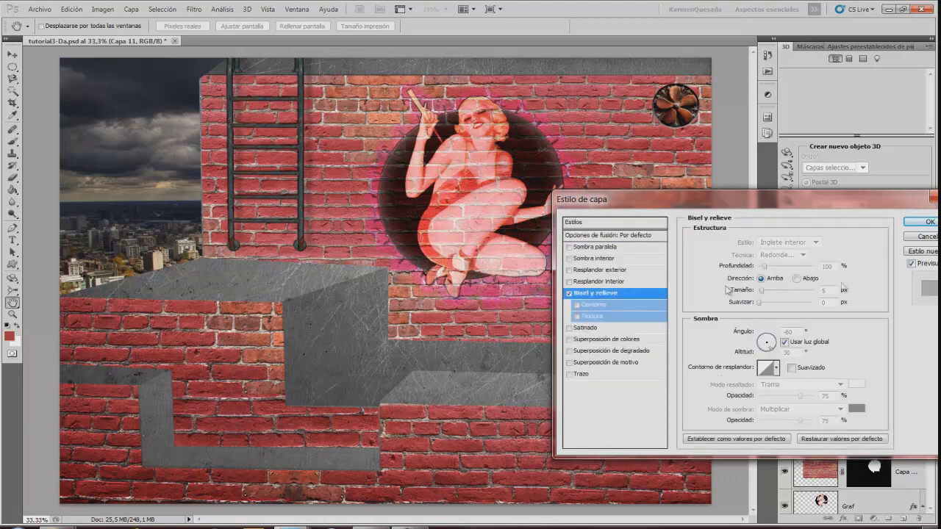
left_click(816, 243)
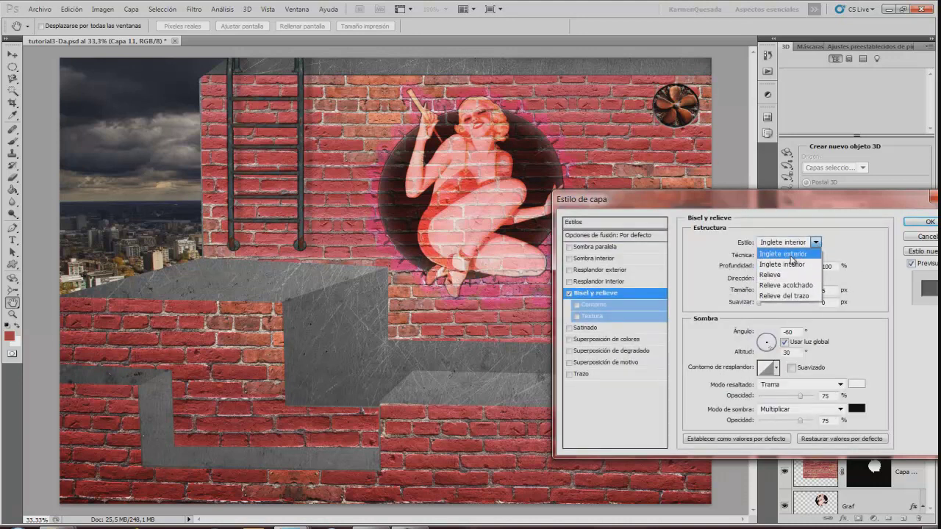
left_click(791, 254)
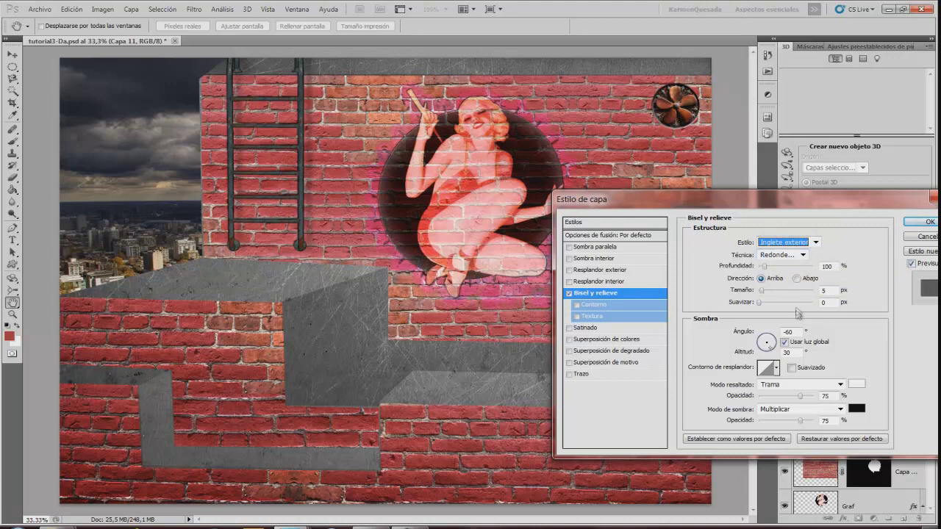
left_click(803, 255)
left_click(780, 274)
left_click_drag(765, 267, 817, 271)
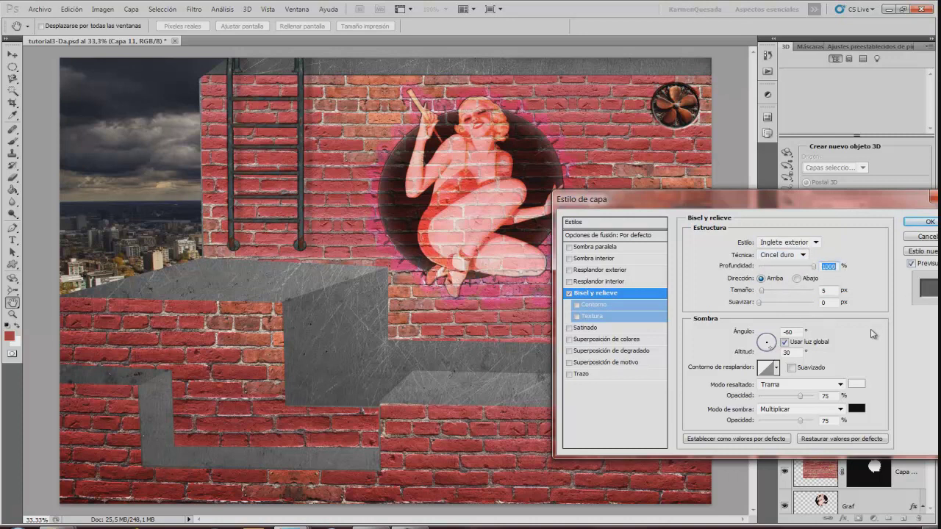
double_click(825, 290)
type("2")
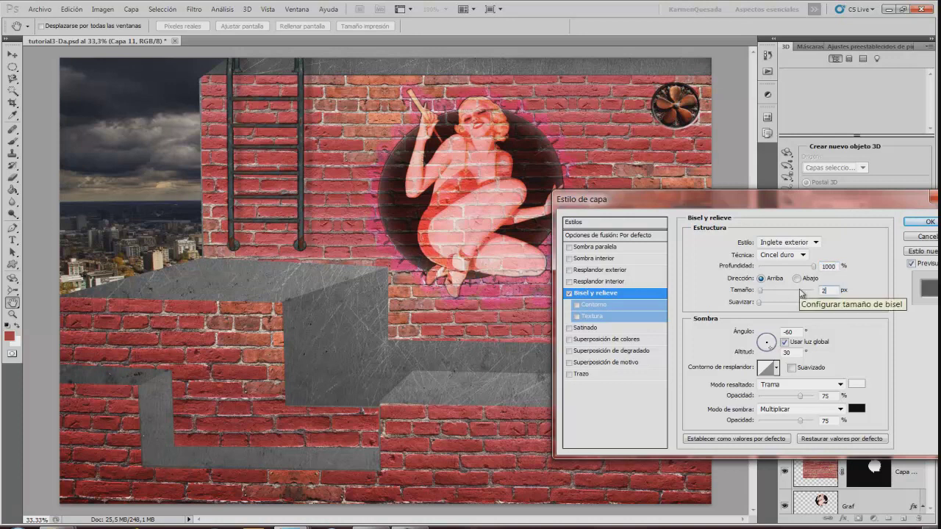
left_click(928, 222)
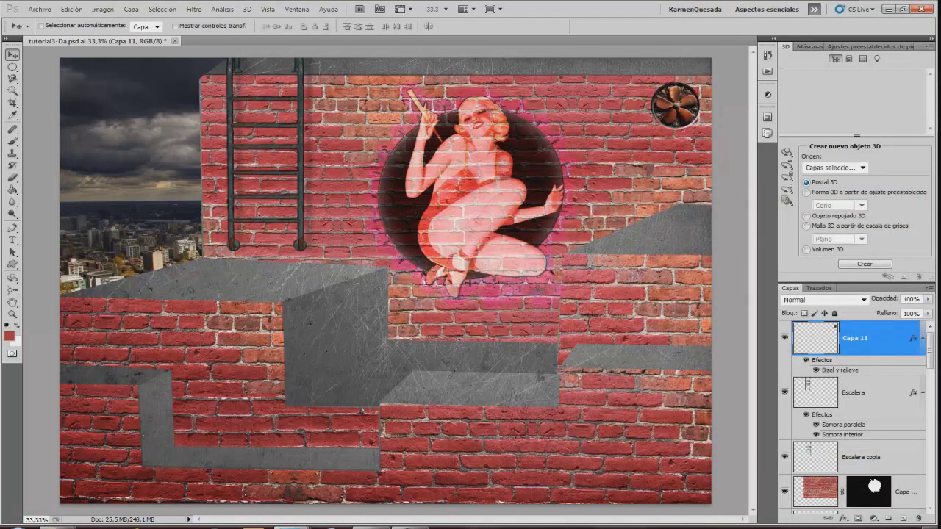
Open chica.png, copy the girl into the composition, and show only that document.
left_click(44, 10)
left_click(44, 35)
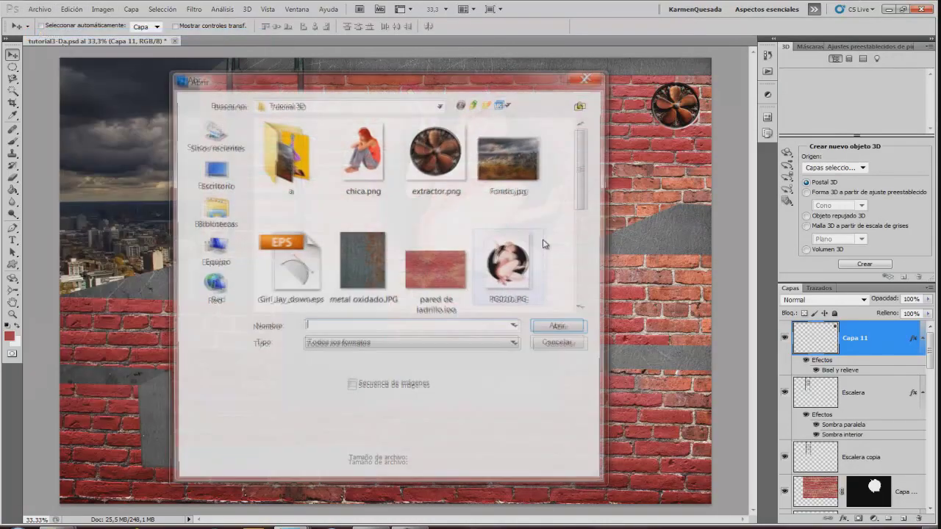
left_click(371, 180)
left_click(560, 326)
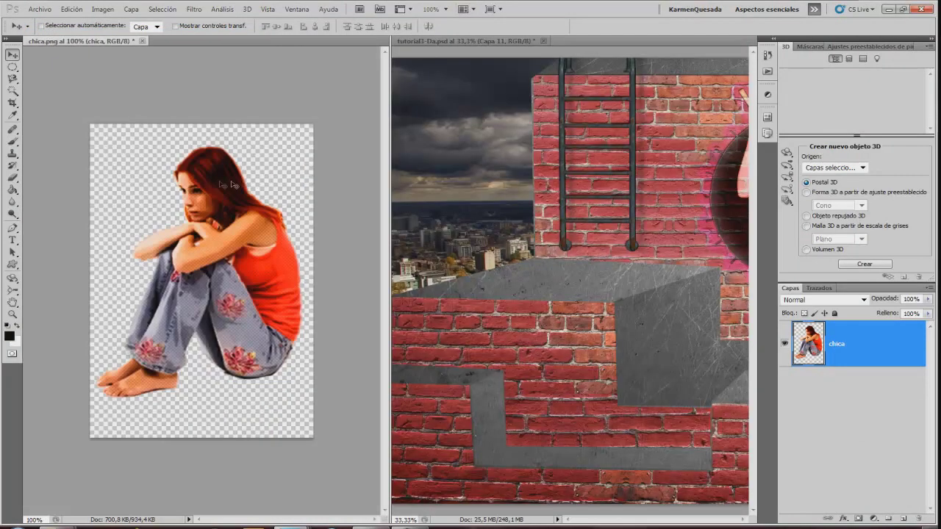
left_click_drag(809, 343, 621, 252)
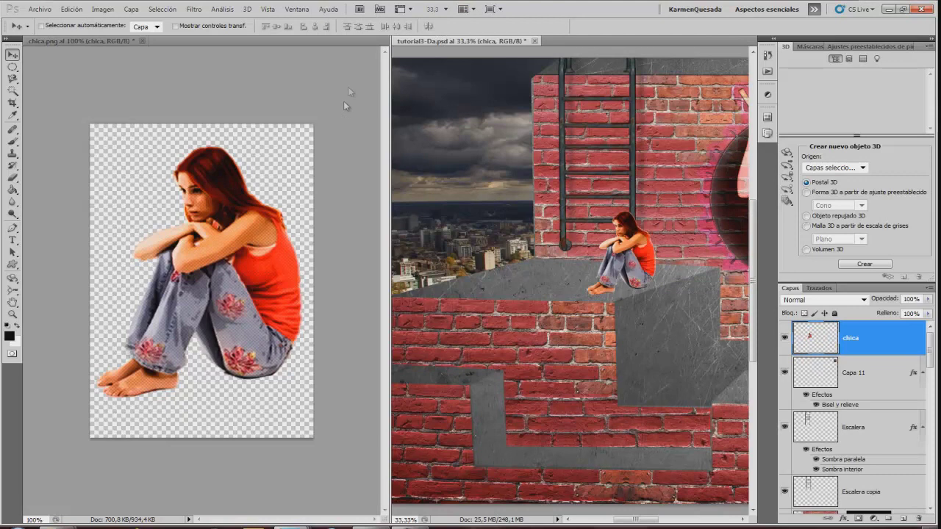
left_click(470, 10)
left_click(469, 38)
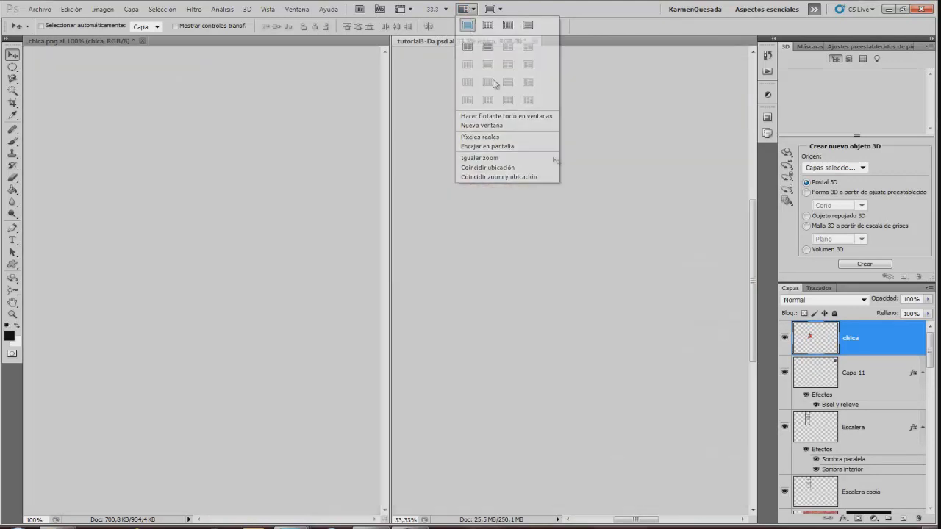
Move the girl onto the upper-right ledge and enlarge her to about 156%.
left_click_drag(324, 240, 669, 208)
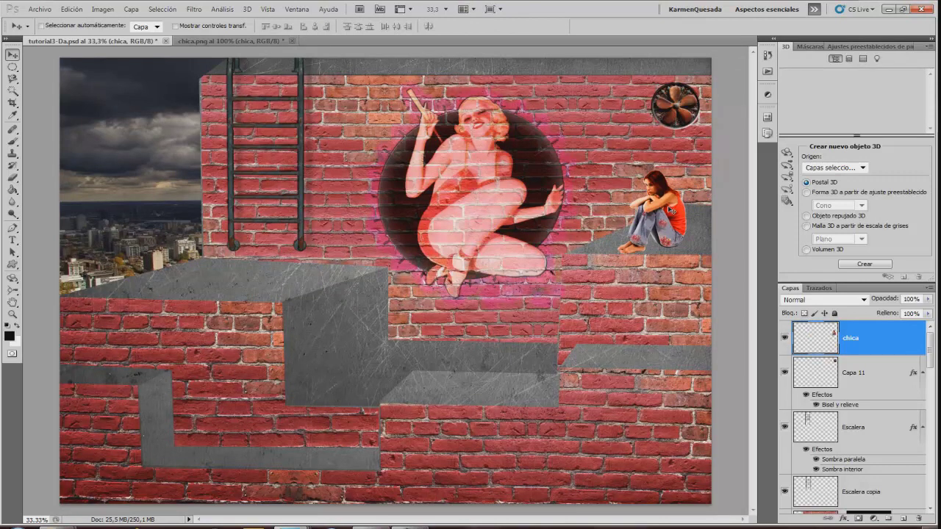
key("ctrl+t")
left_click_drag(686, 171, 711, 125)
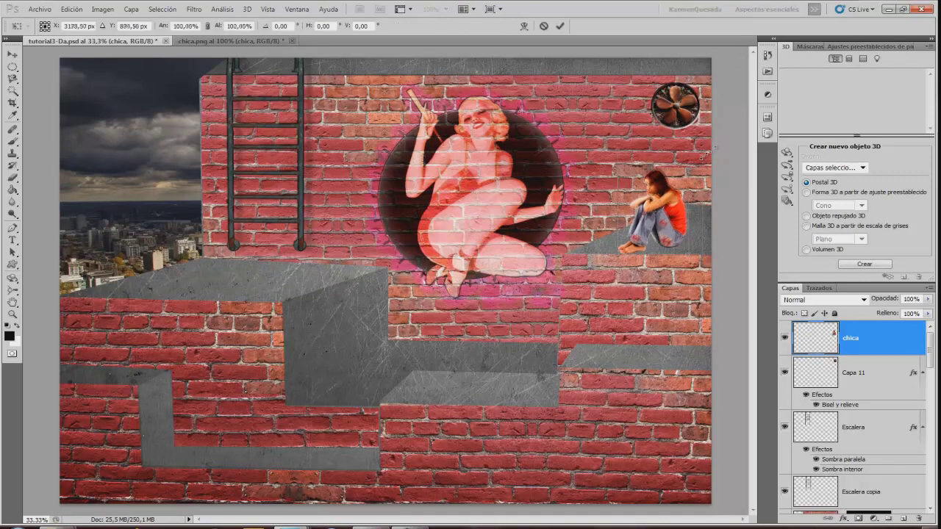
left_click_drag(680, 162, 664, 173)
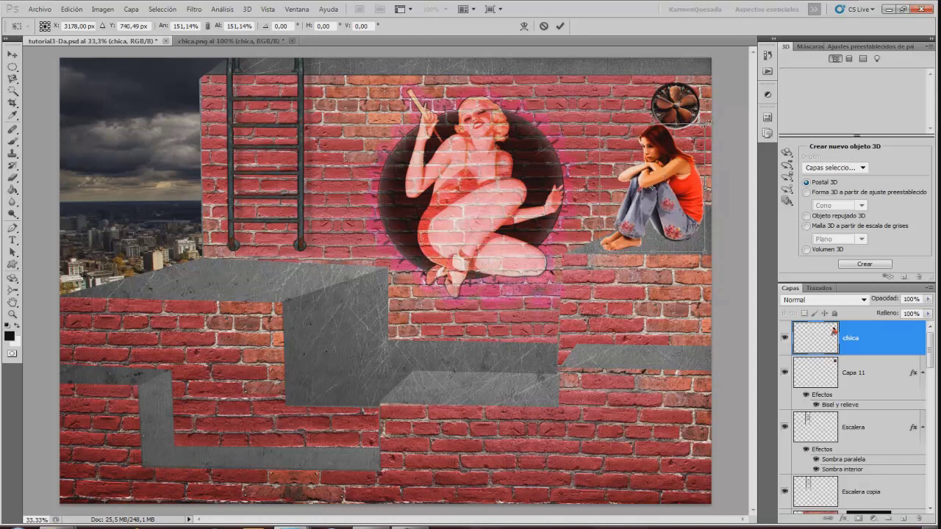
left_click_drag(702, 123, 689, 142)
left_click(560, 26)
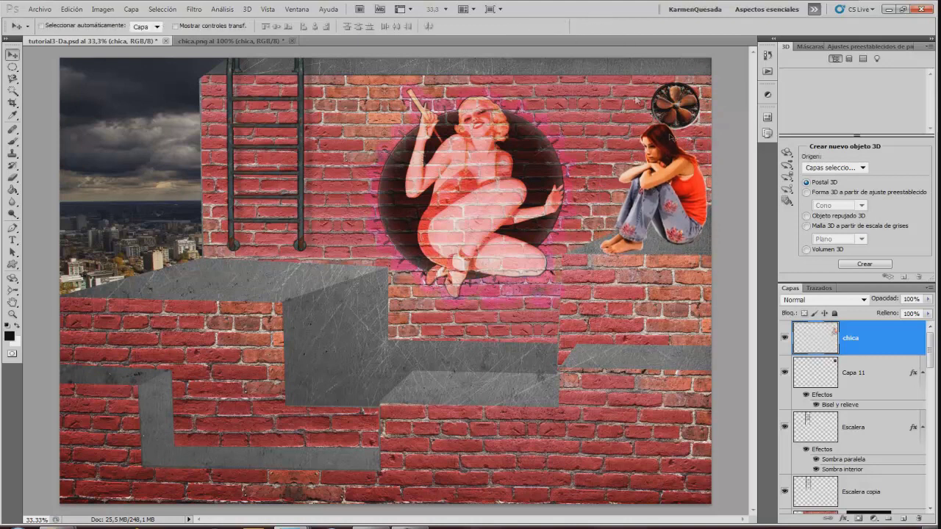
left_click_drag(663, 191, 662, 187)
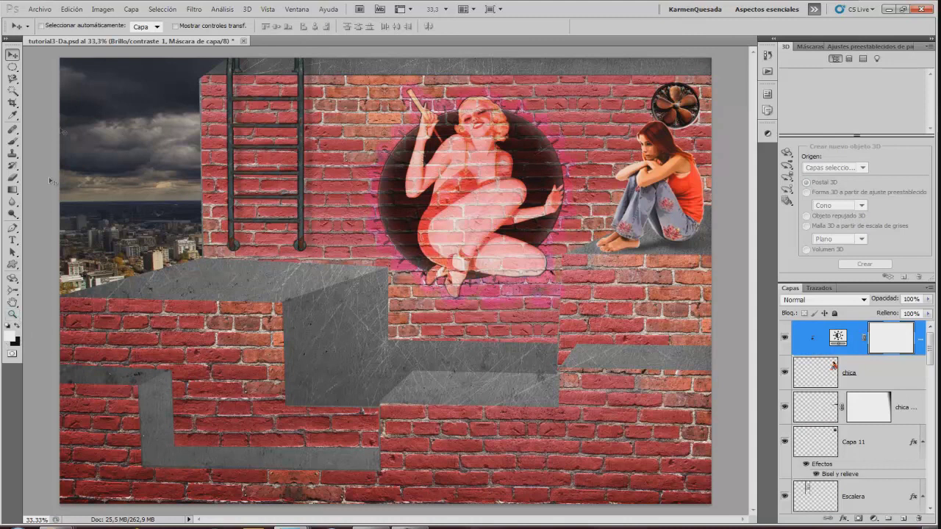
Load the Bocadillos bubble shapes, pick the first bubble, and merge the brightness layer down.
left_click(12, 264)
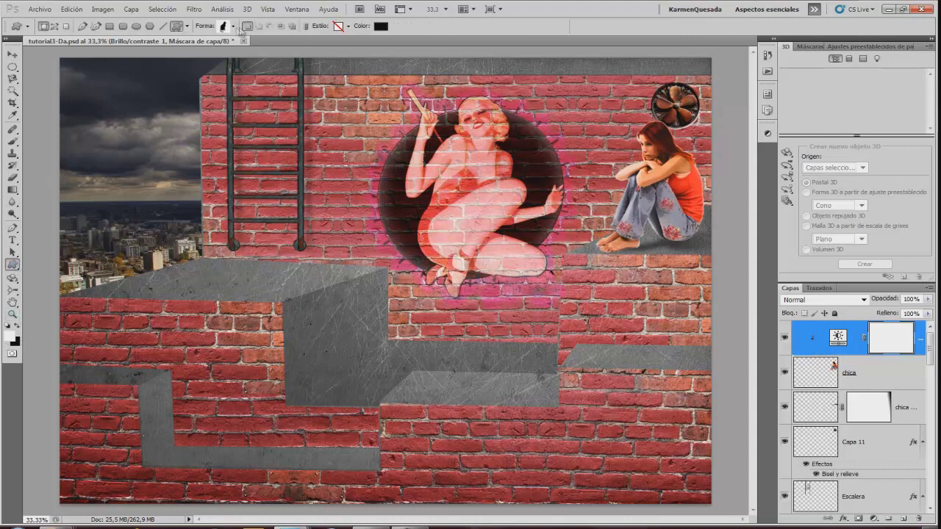
left_click(234, 27)
left_click(287, 44)
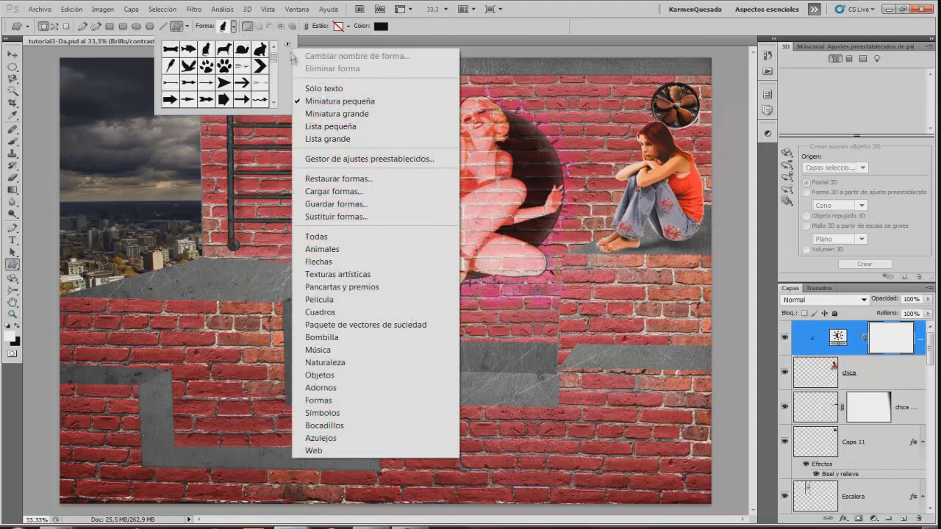
left_click(335, 426)
left_click(420, 205)
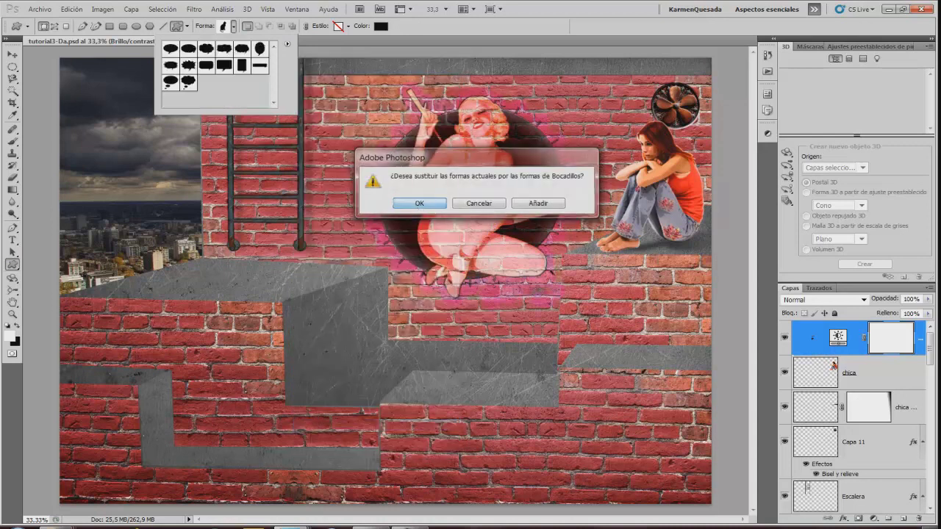
left_click(172, 85)
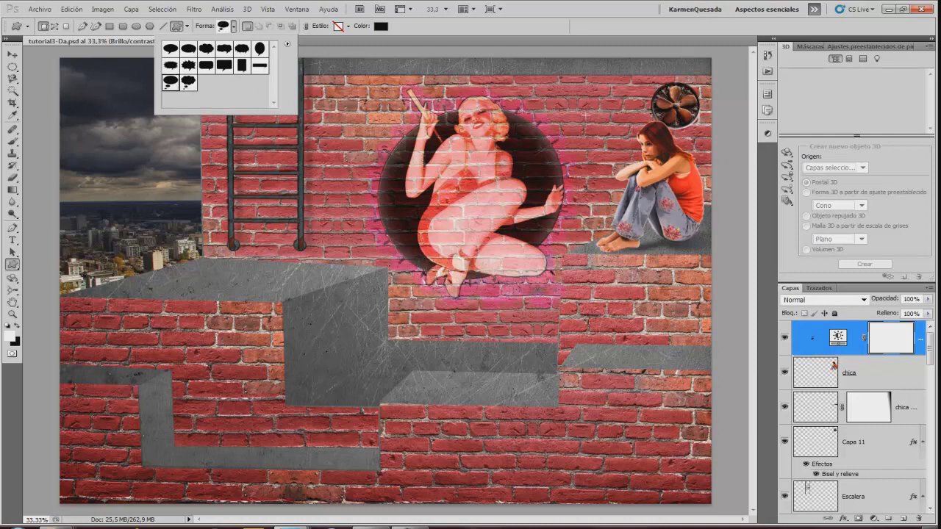
left_click(233, 27)
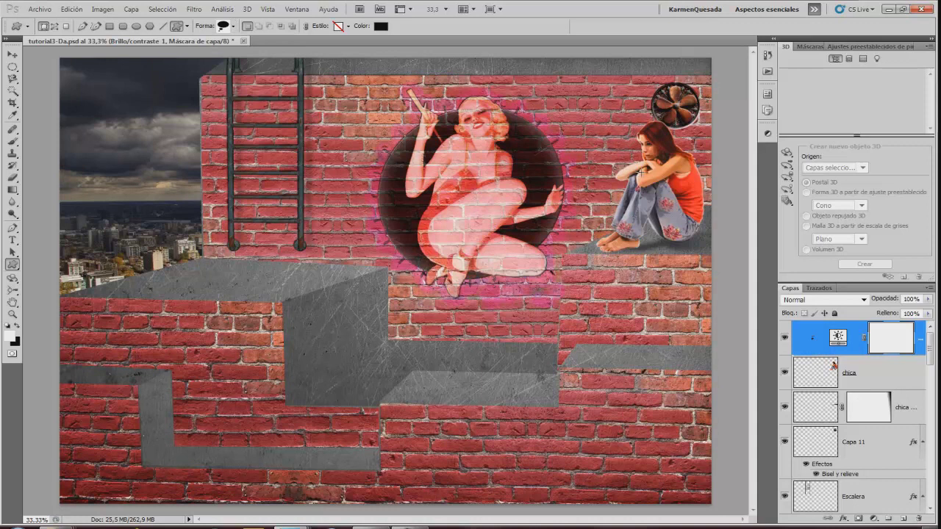
key("ctrl+e")
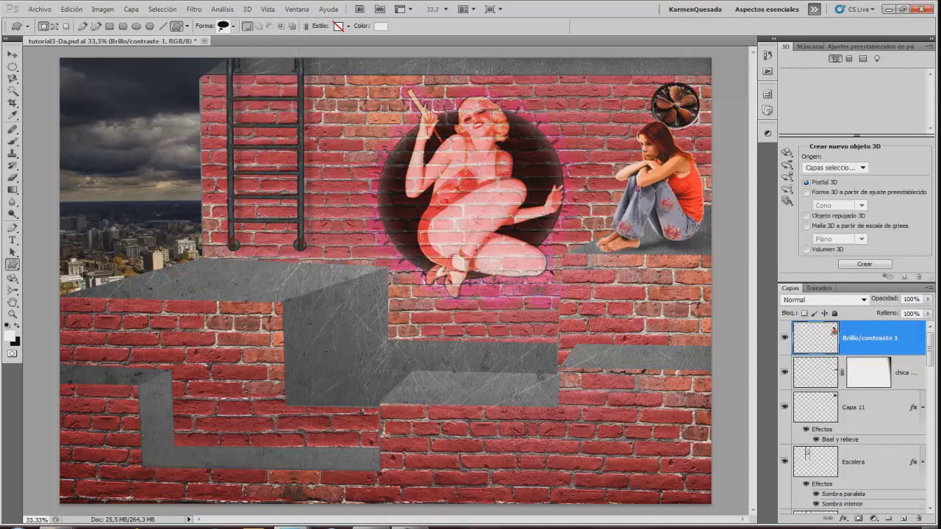
Draw a thought-bubble shape above the seated girl, flip it horizontally, and position it beside her head.
left_click_drag(573, 106, 641, 150)
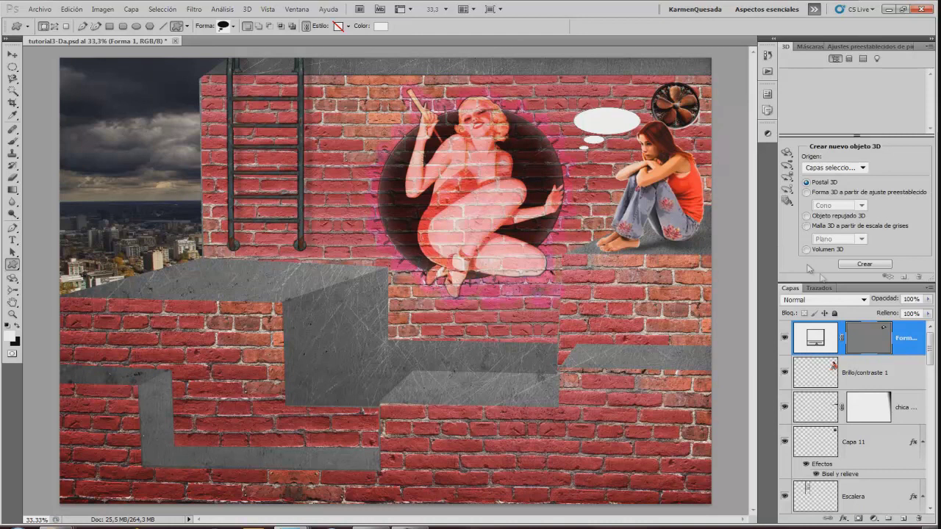
key("ctrl+t")
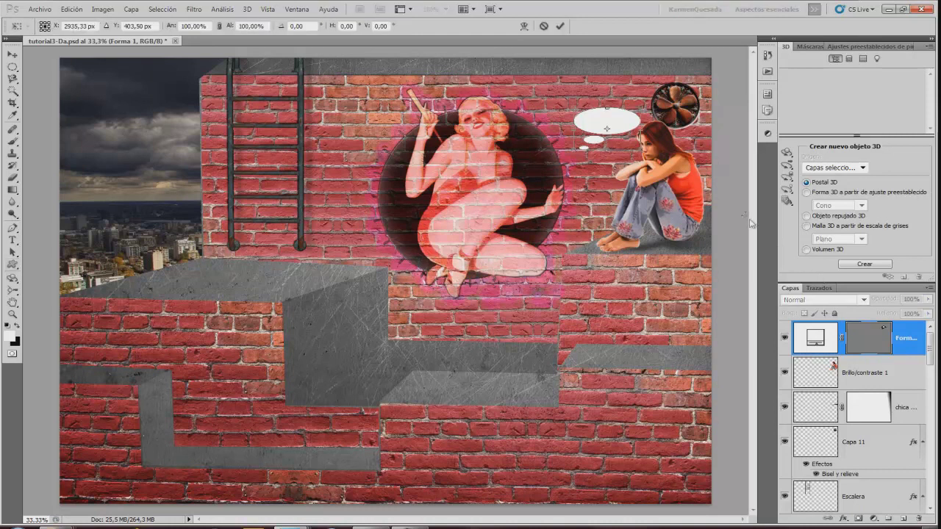
right_click(605, 126)
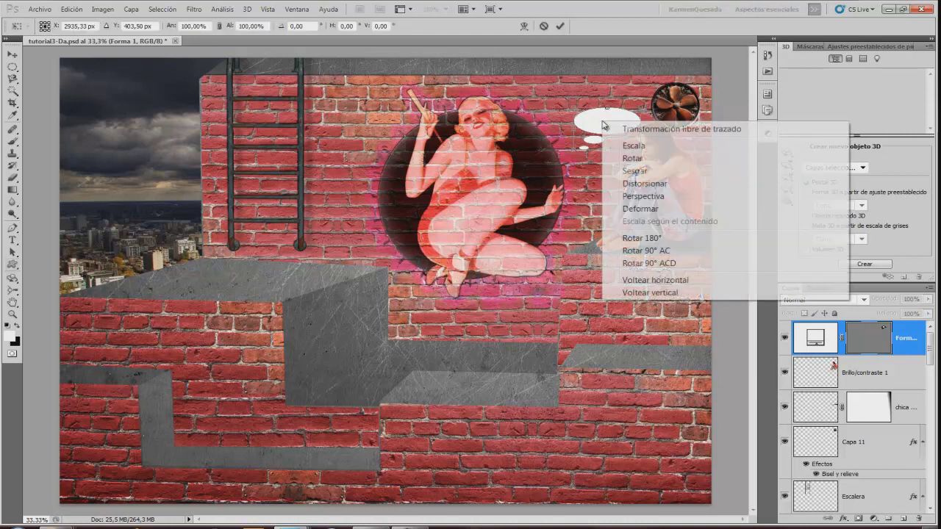
left_click(657, 280)
left_click_drag(606, 128, 598, 129)
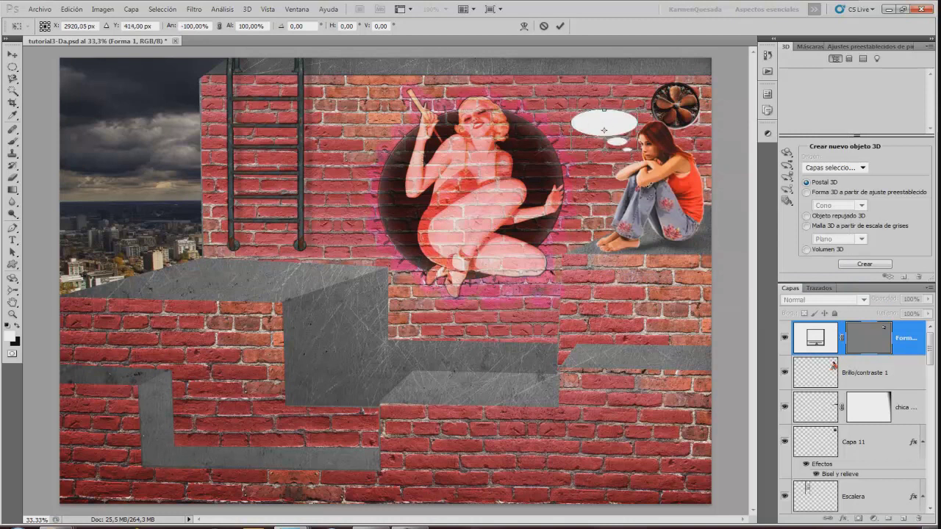
left_click(563, 27)
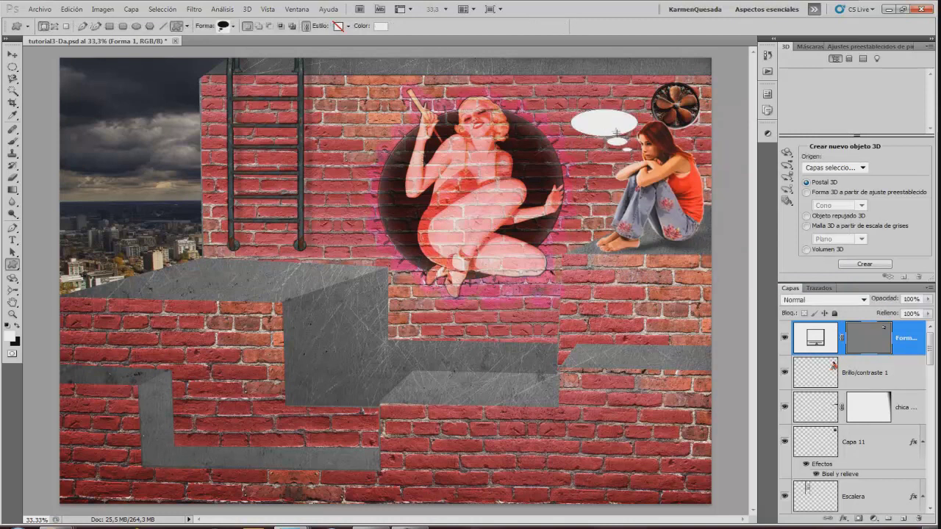
left_click(11, 54)
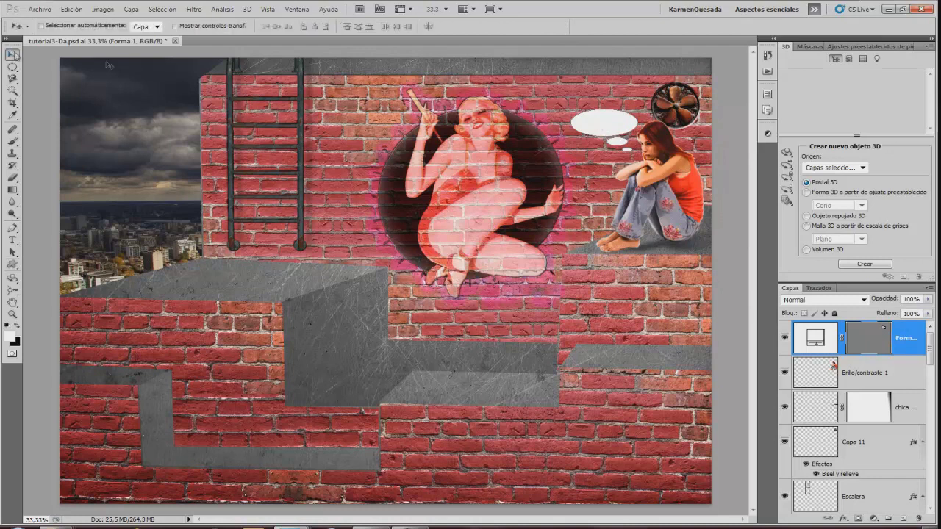
left_click_drag(610, 130, 613, 130)
Rasterize the bubble layer and give it a 1 px black centered stroke.
right_click(882, 342)
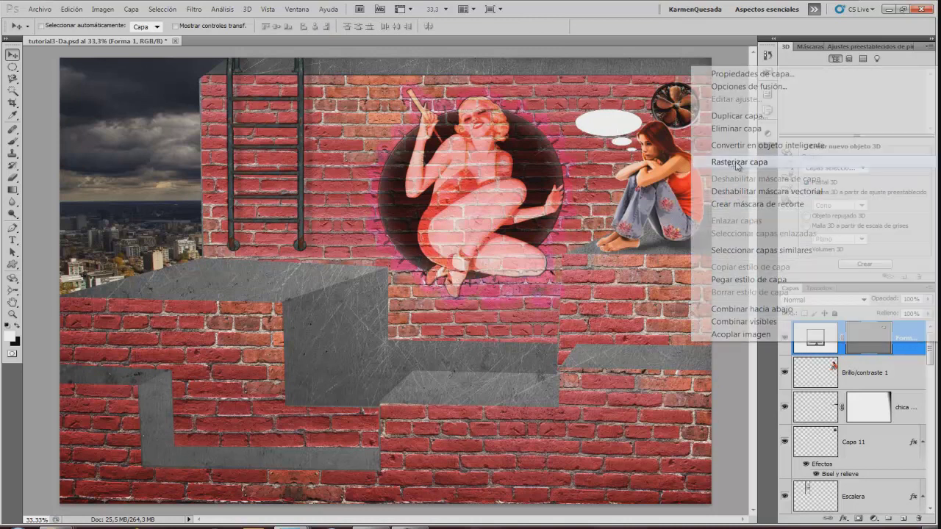
left_click(737, 163)
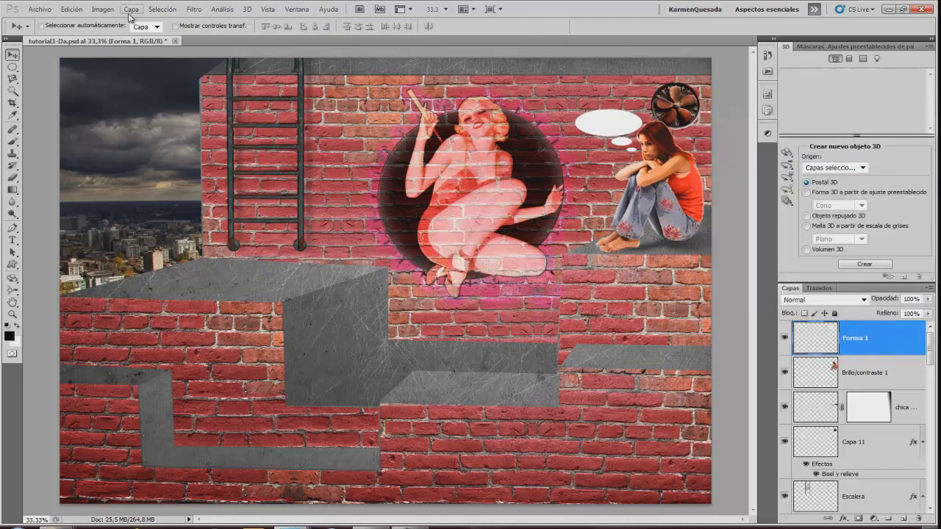
left_click(71, 8)
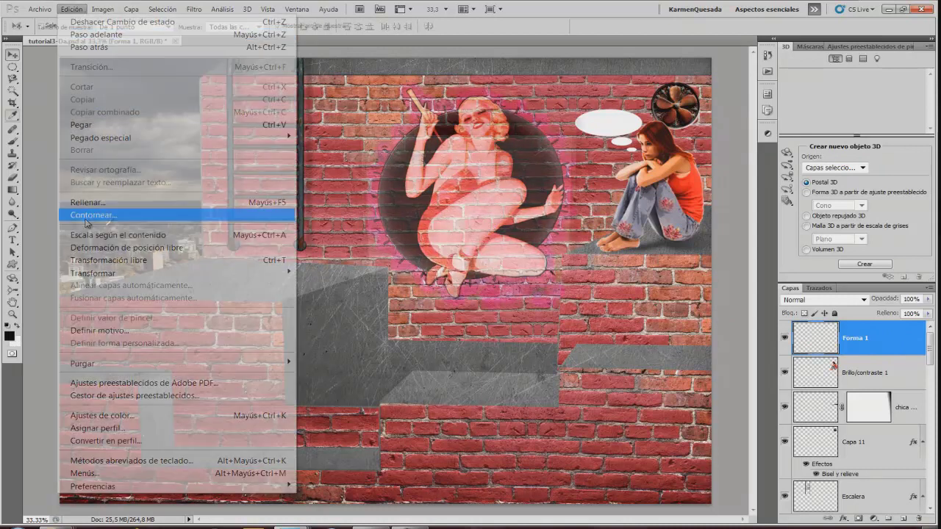
left_click(86, 216)
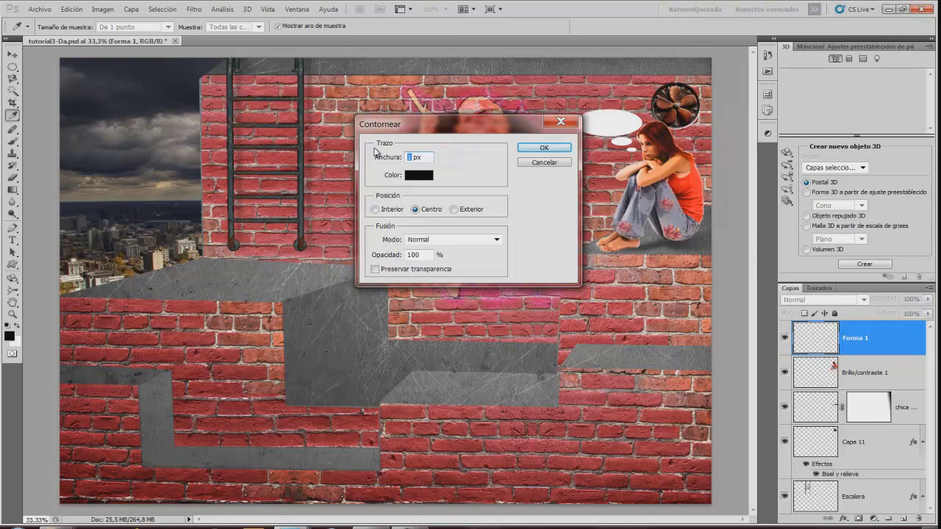
left_click(546, 147)
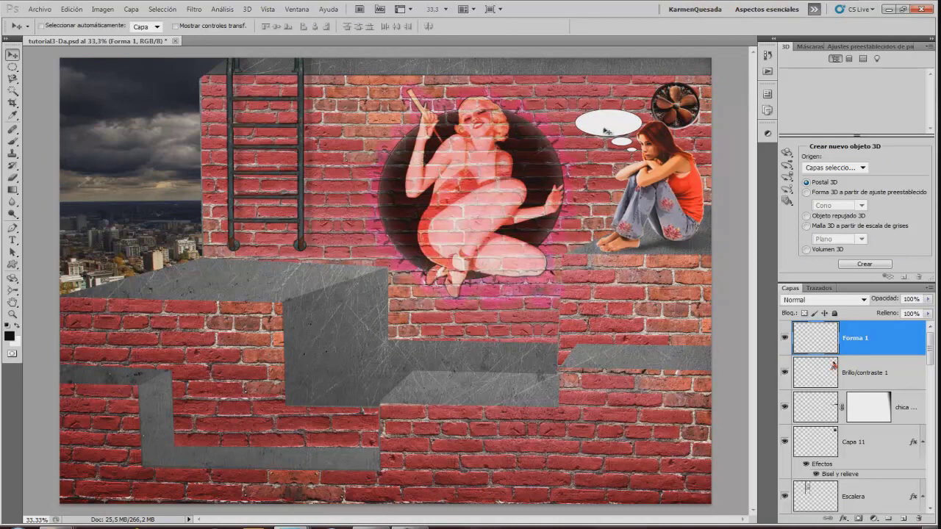
Type 'Hasta el próximo' in Comic Sans MS Bold inside the bubble, scaled to about 92%.
left_click(12, 240)
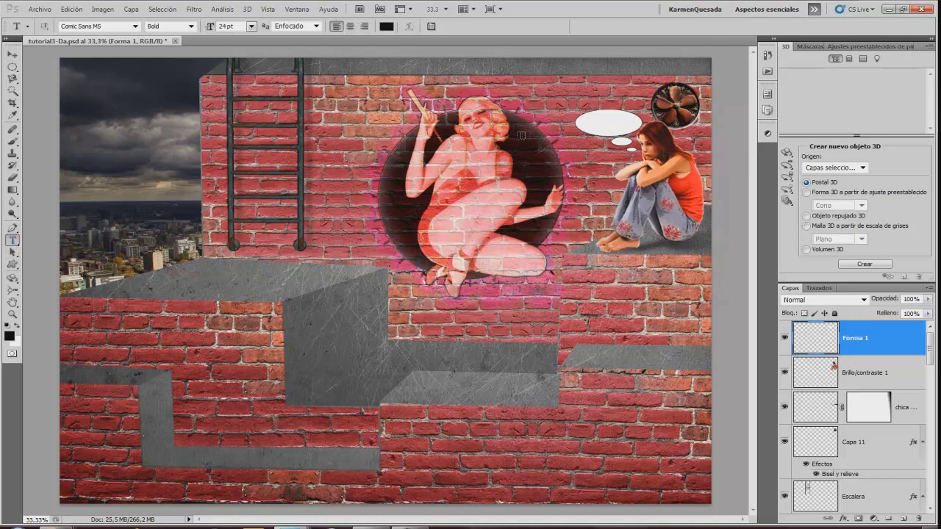
left_click(586, 124)
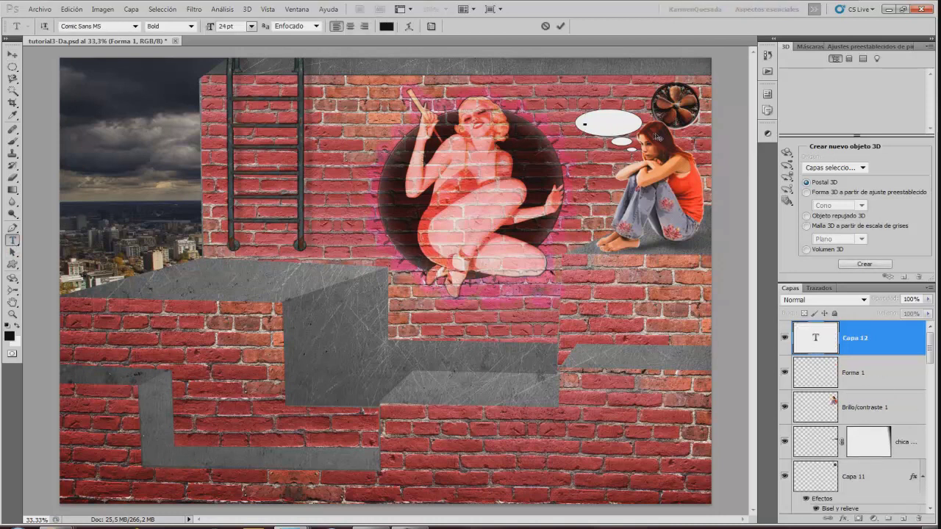
left_click(110, 26)
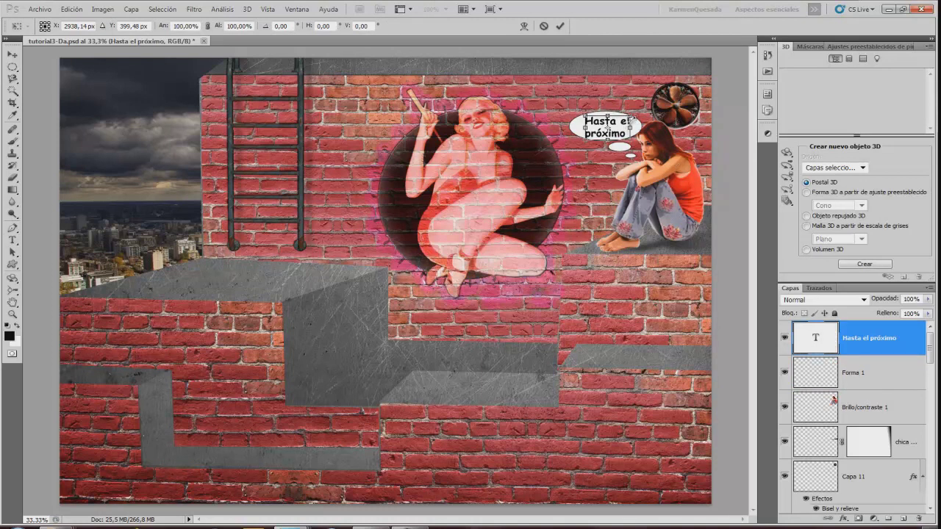
left_click_drag(633, 116, 615, 127)
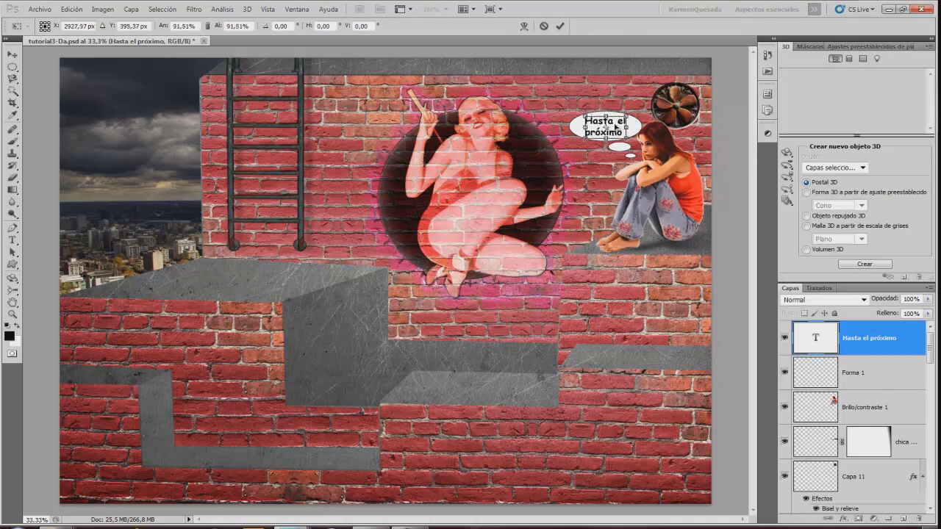
left_click(559, 26)
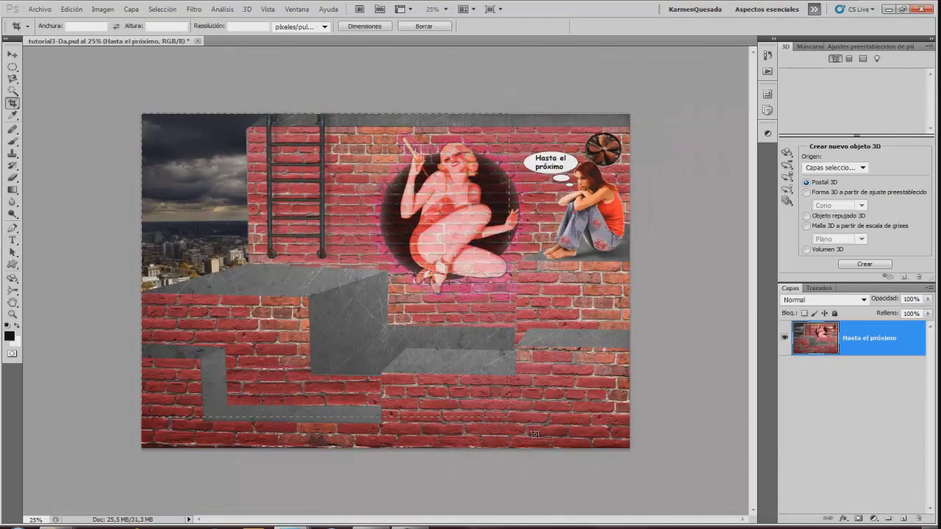
Crop to the full canvas and duplicate the Hasta el próximo layer.
left_click_drag(635, 445, 141, 114)
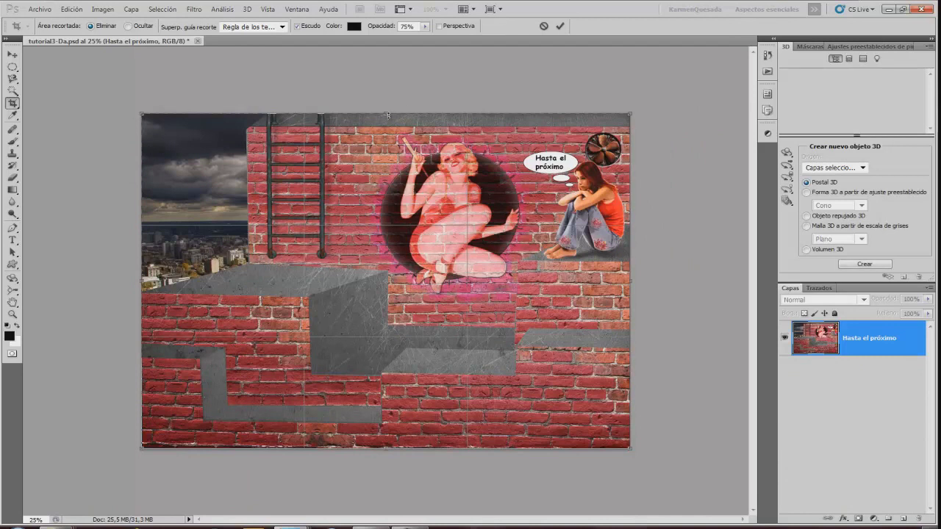
left_click(559, 26)
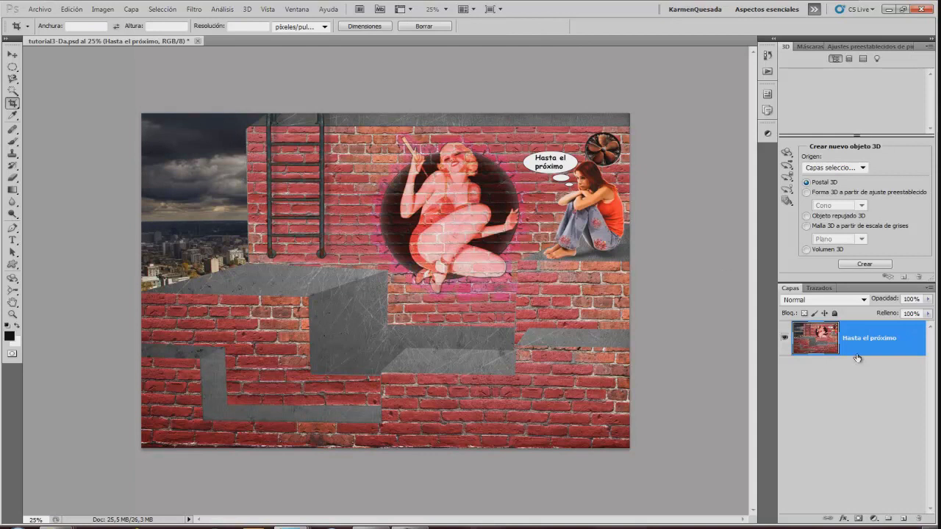
mouse_move(844, 343)
left_mouse_down()
mouse_move(900, 481)
mouse_move(904, 518)
left_mouse_up()
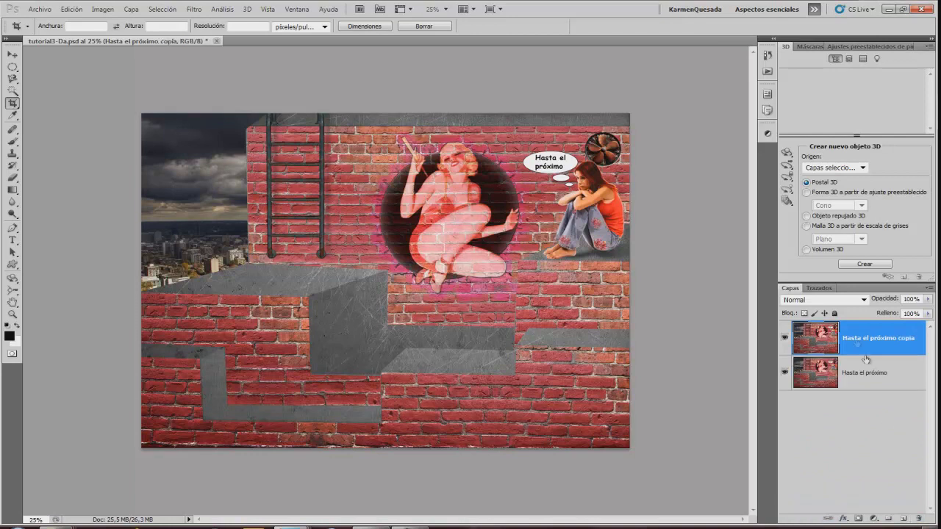
Blend the copy in Overlay (Superponer) mode at about 10% opacity.
left_click(861, 301)
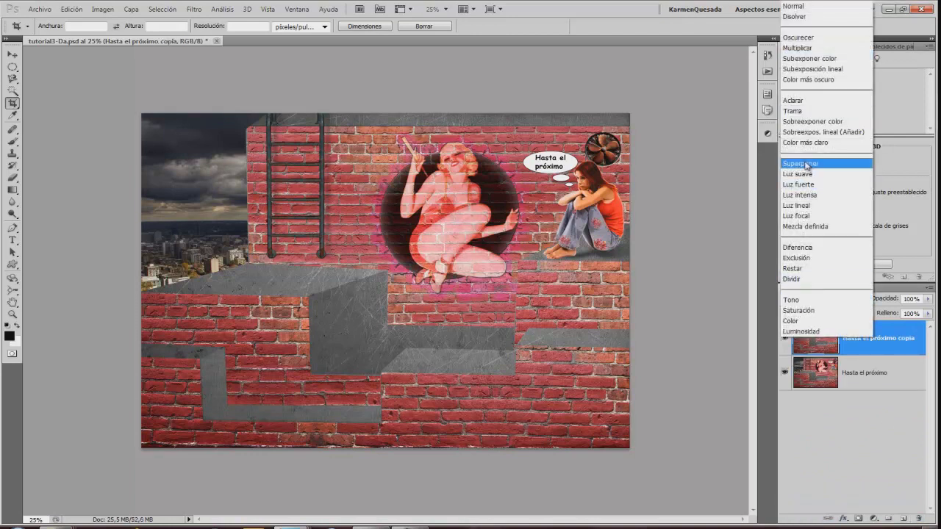
left_click(806, 163)
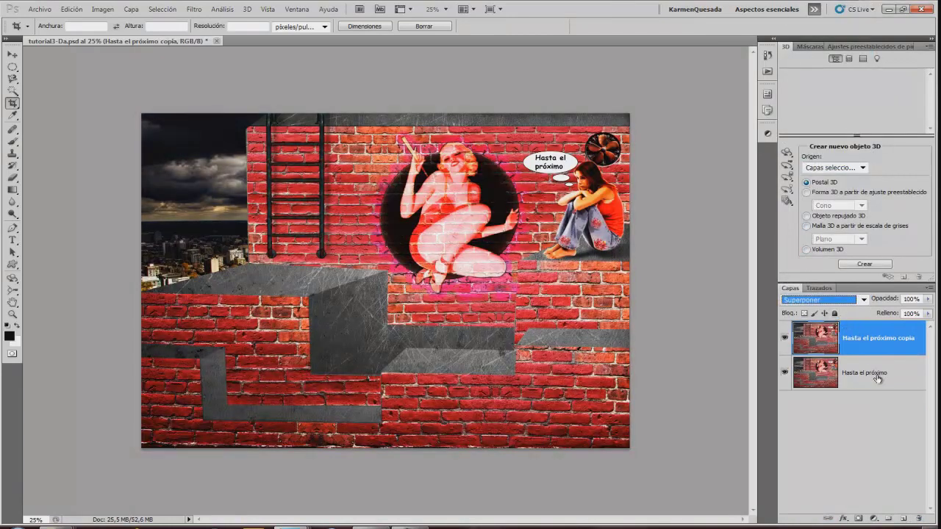
left_click(929, 300)
left_click_drag(926, 313, 881, 313)
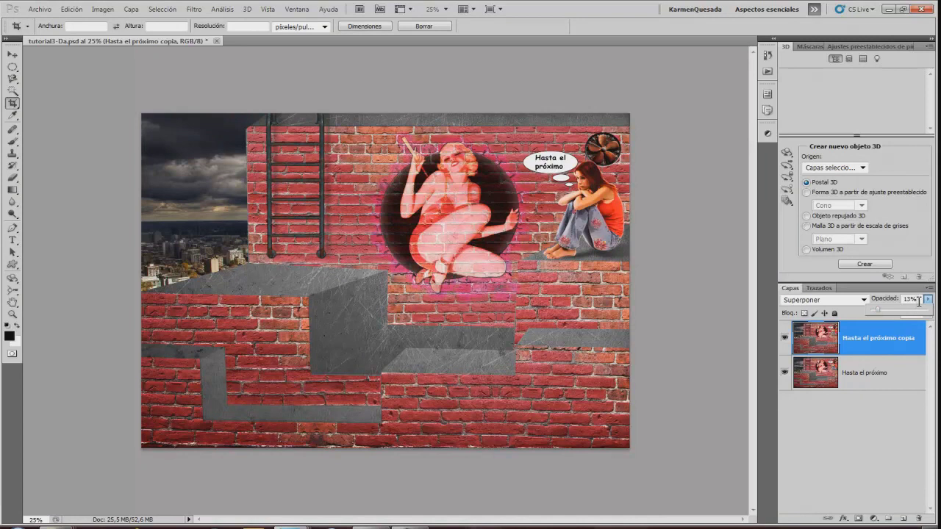
left_click(910, 299)
type("10")
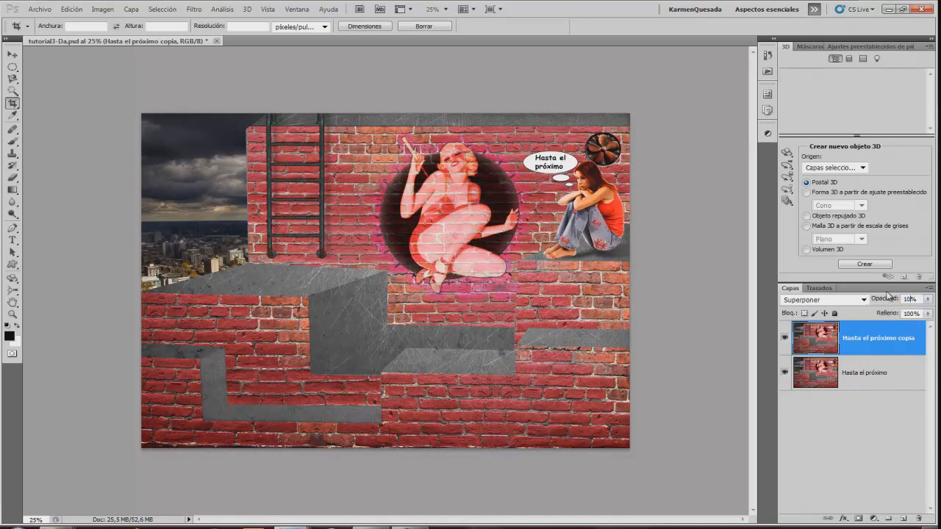
left_click(869, 429)
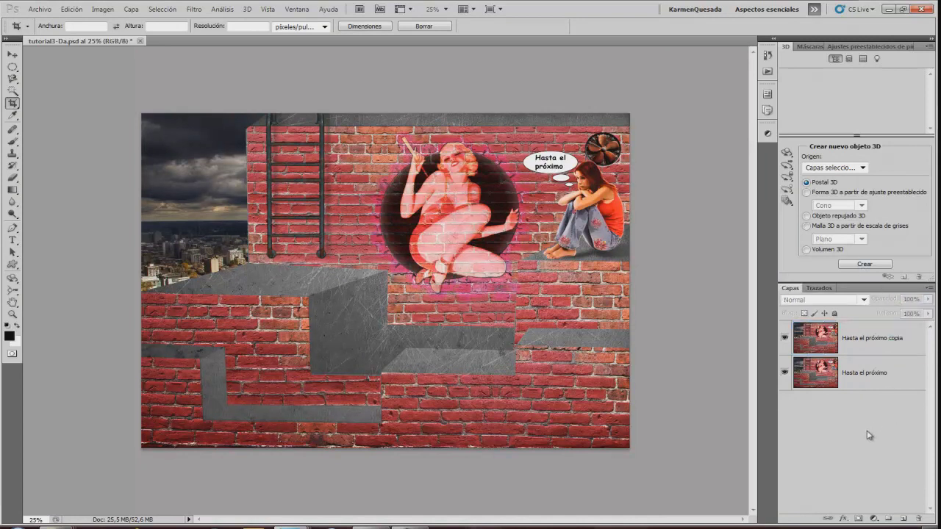
On a new Hard Light layer, brush a black two-word signature and a small heart on the lower bricks.
left_click(784, 339)
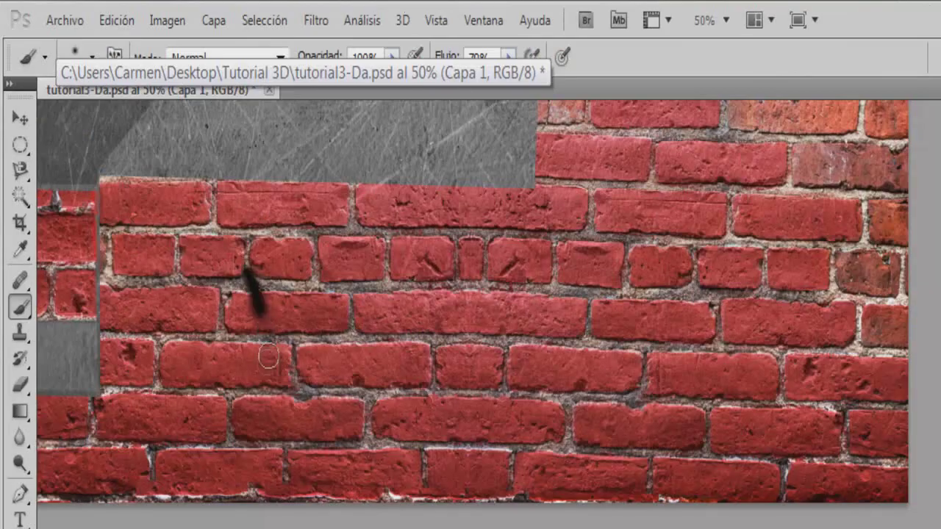
left_click_drag(258, 313, 268, 363)
mouse_move(291, 283)
left_mouse_down()
mouse_move(266, 346)
mouse_move(327, 347)
left_mouse_up()
mouse_move(339, 305)
left_mouse_down()
mouse_move(344, 337)
mouse_move(382, 334)
left_mouse_up()
mouse_move(376, 294)
left_mouse_down()
mouse_move(378, 331)
mouse_move(408, 290)
mouse_move(434, 323)
mouse_move(467, 290)
mouse_move(492, 287)
mouse_move(529, 260)
mouse_move(552, 283)
left_mouse_up()
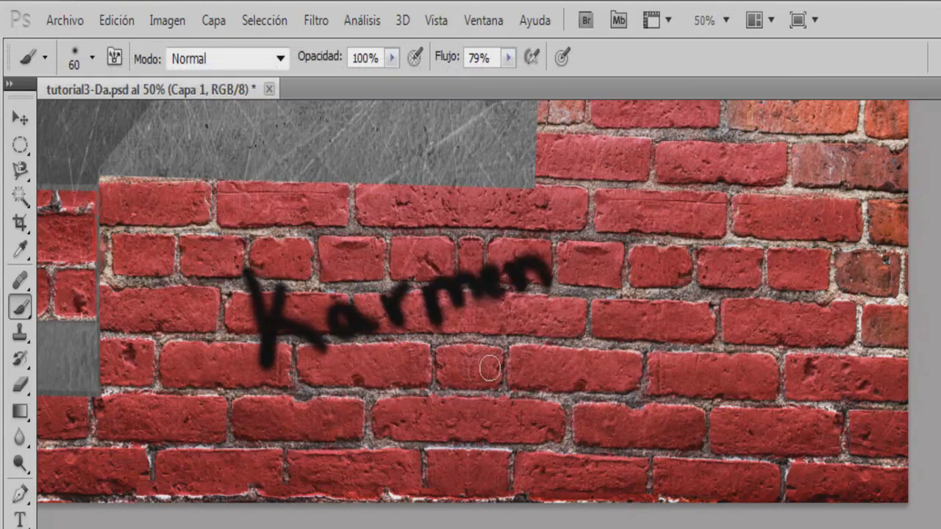
mouse_move(483, 352)
left_mouse_down()
mouse_move(481, 418)
mouse_move(498, 390)
mouse_move(539, 399)
mouse_move(624, 353)
mouse_move(637, 366)
mouse_move(675, 338)
mouse_move(784, 312)
mouse_move(677, 395)
mouse_move(573, 439)
left_mouse_up()
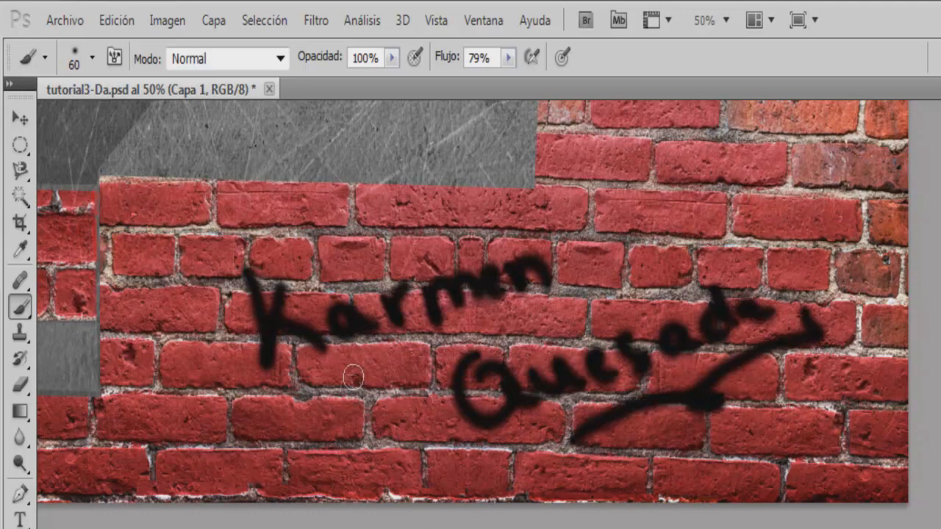
mouse_move(356, 411)
left_mouse_down()
mouse_move(358, 446)
mouse_move(377, 378)
mouse_move(367, 439)
left_mouse_up()
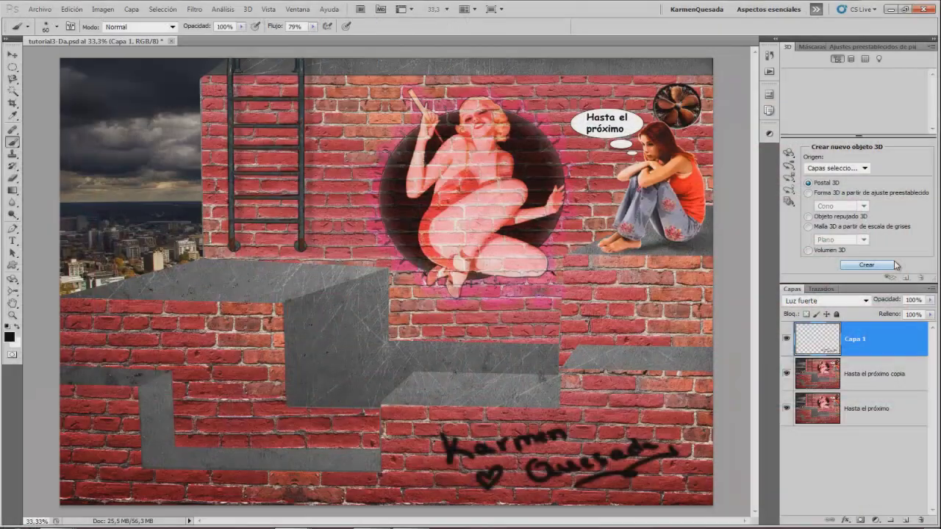